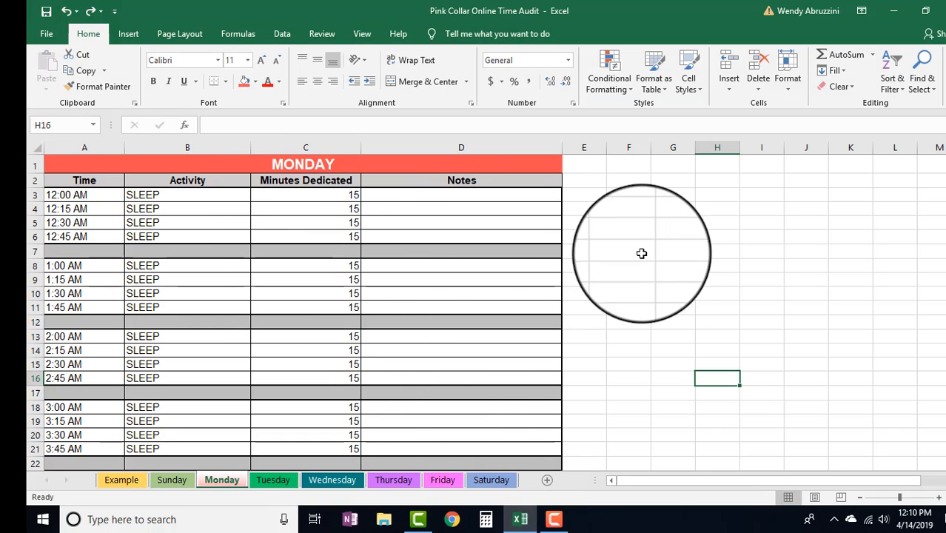
- Look through the Monday sheet's time slots and activities from midnight to the late-morning work hours
{"action": "scroll", "coordinate": [648, 263], "scroll_direction": "down", "scroll_amount": 3}
{"action": "scroll", "coordinate": [649, 262], "scroll_direction": "down", "scroll_amount": 6}
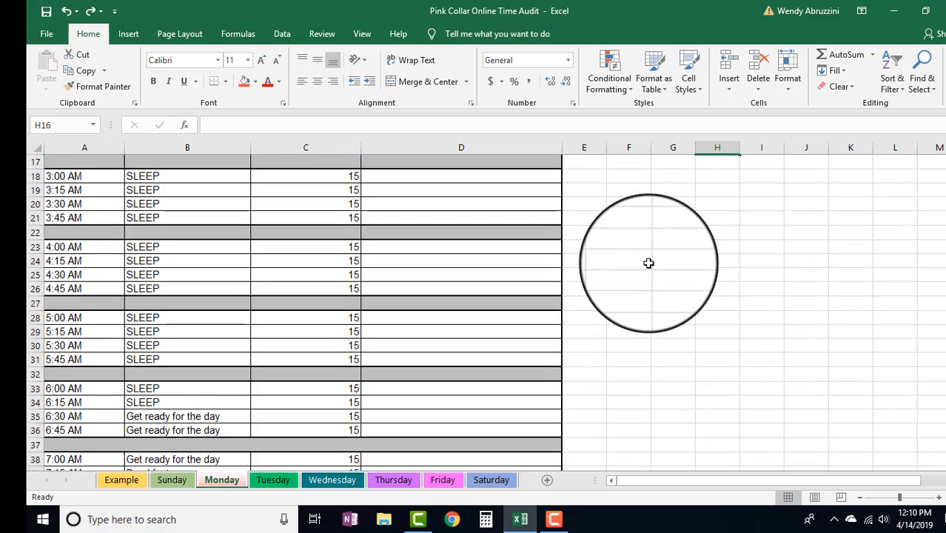
{"action": "scroll", "coordinate": [648, 263], "scroll_direction": "down", "scroll_amount": 6}
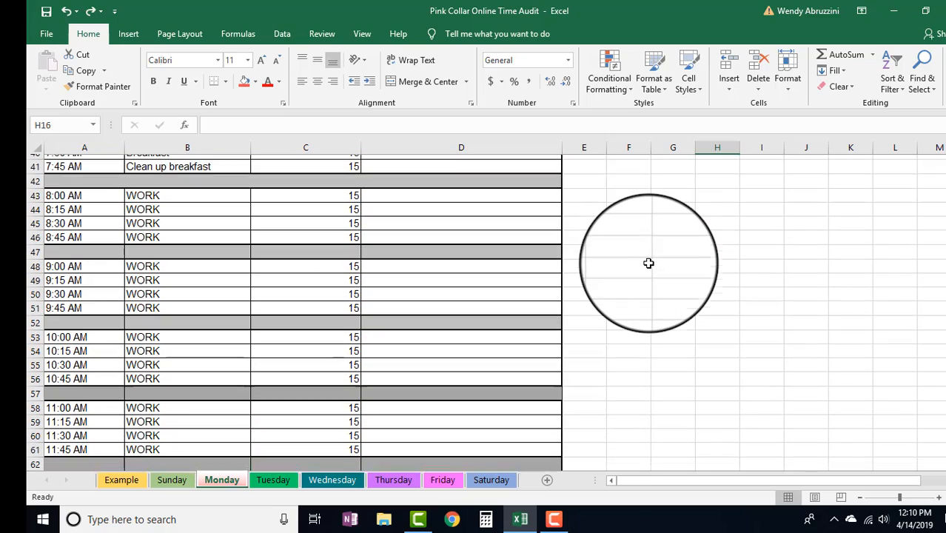
{"action": "scroll", "coordinate": [648, 265], "scroll_direction": "down", "scroll_amount": 4}
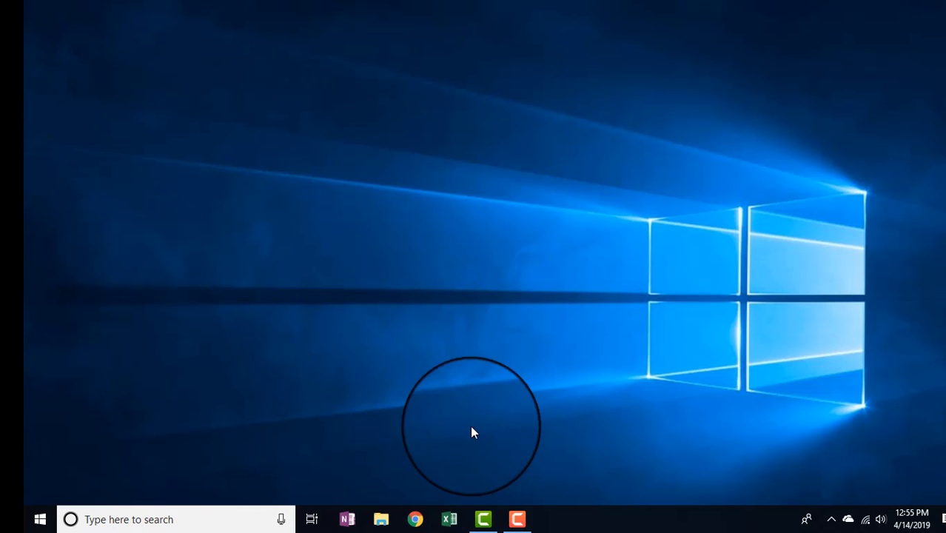
- Start Excel with a blank workbook and maximize its window
{"action": "left_click", "coordinate": [447, 526]}
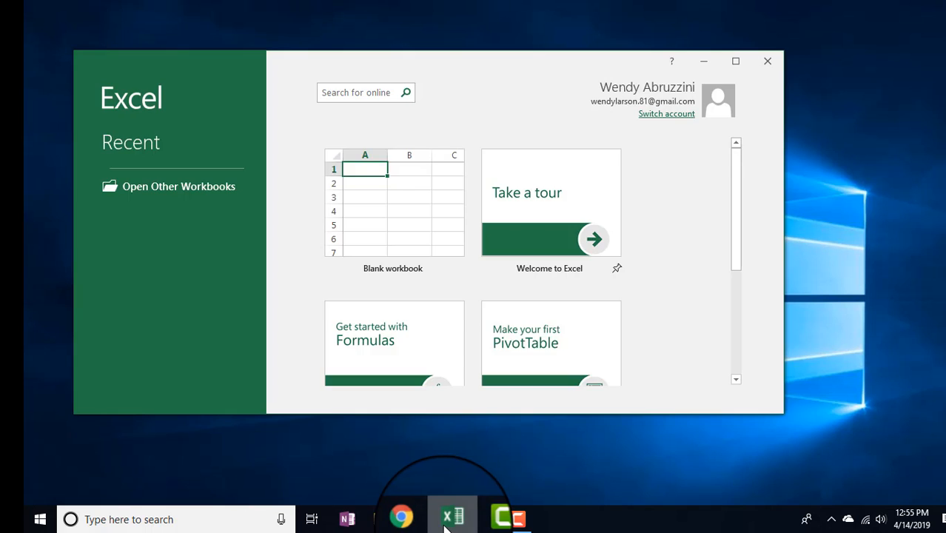
{"action": "left_click", "coordinate": [346, 201]}
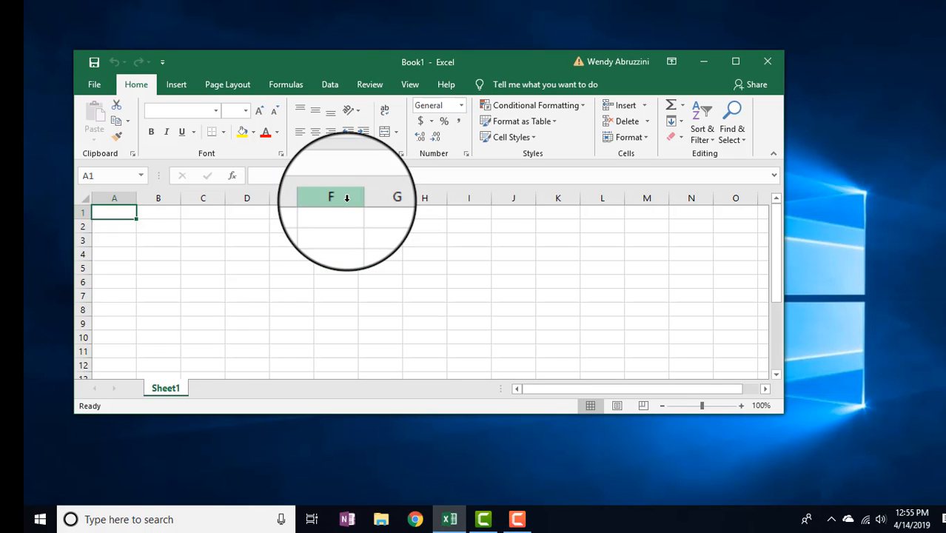
{"action": "left_click", "coordinate": [339, 199]}
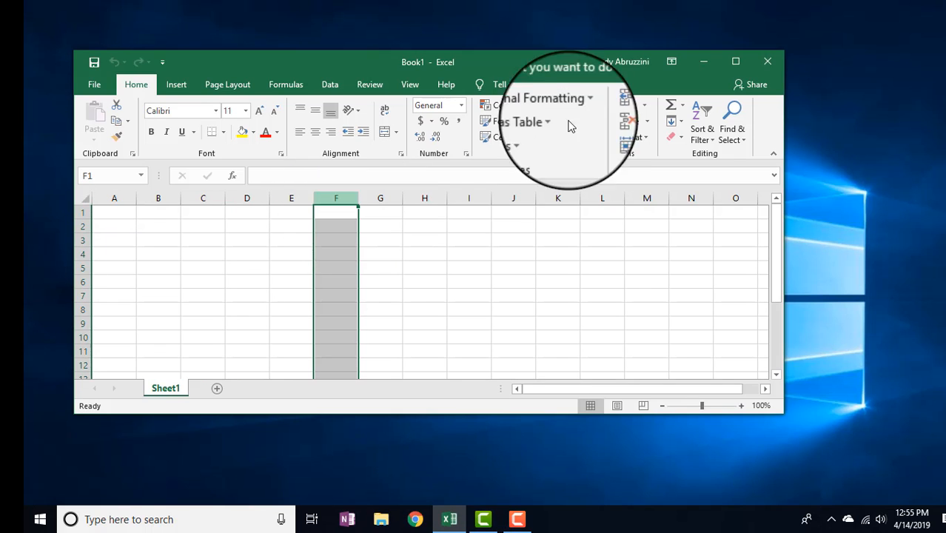
{"action": "left_click", "coordinate": [737, 64]}
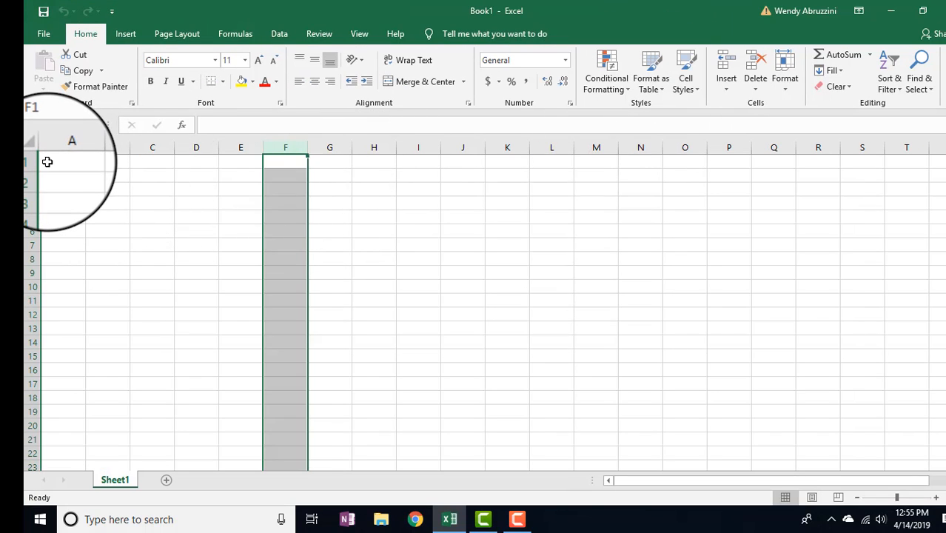
- Enter the title Sunday in cell A1
{"action": "left_click", "coordinate": [50, 162]}
{"action": "type", "text": "Sunday"}
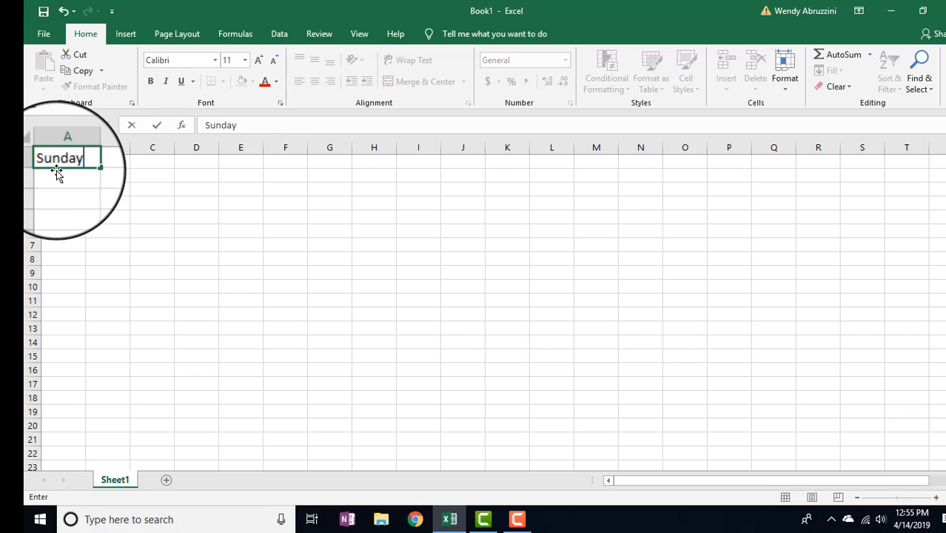
{"action": "left_click", "coordinate": [57, 172]}
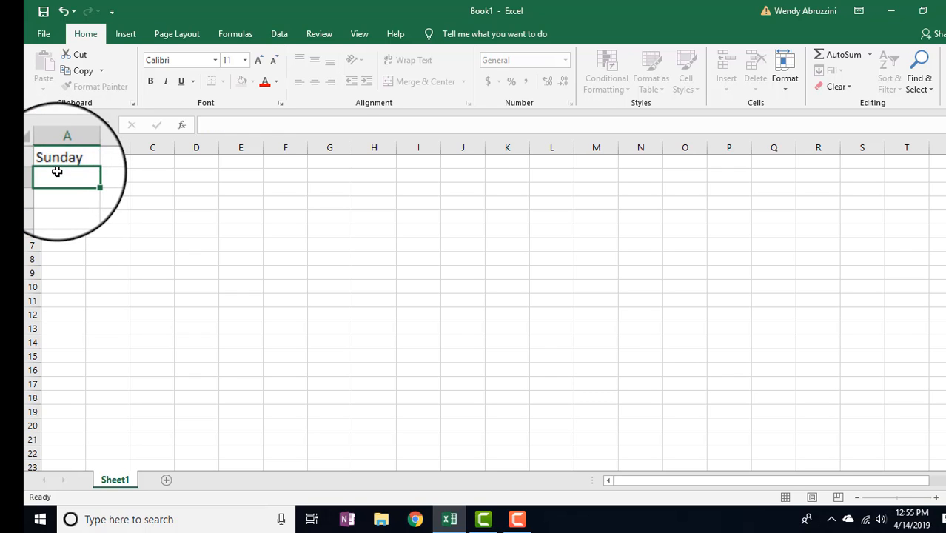
- Enter the headers Time, Activity, Minutes Dedicated and Notes in A2:D2, and widen columns B through D
{"action": "type", "text": "Time"}
{"action": "key", "text": "Tab"}
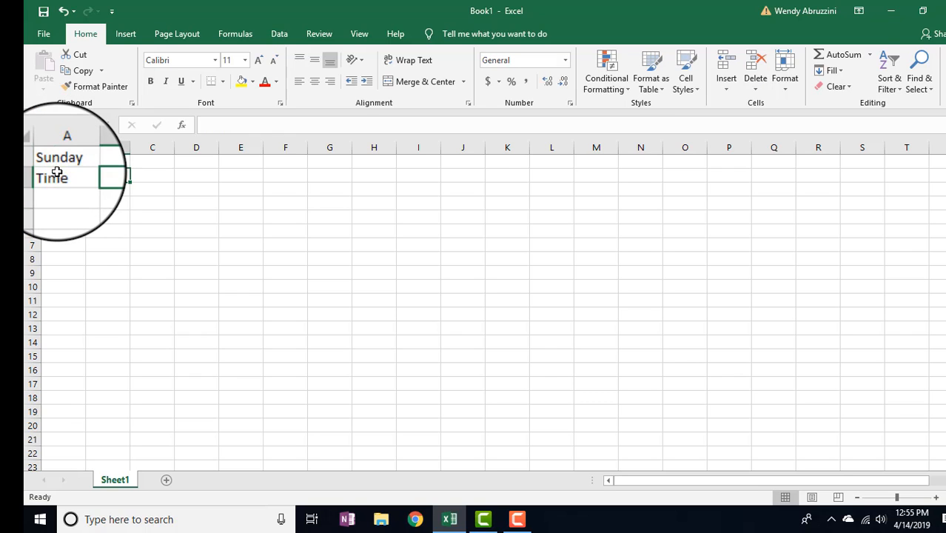
{"action": "type", "text": "Activity"}
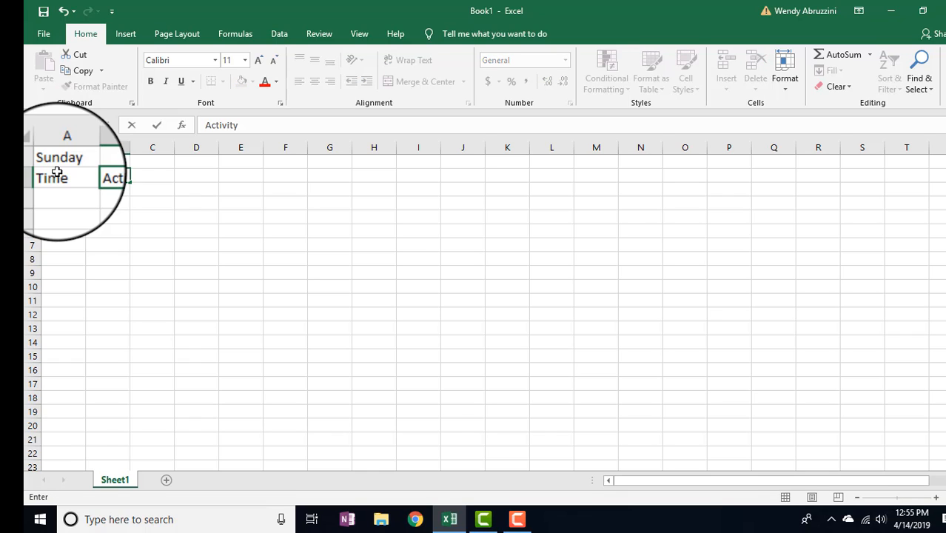
{"action": "key", "text": "Tab"}
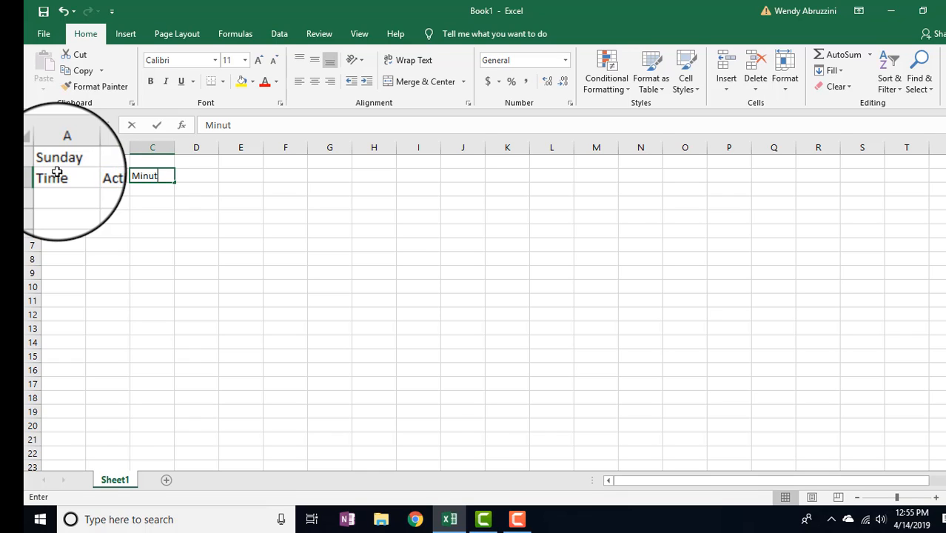
{"action": "type", "text": "Minutes Dedicated"}
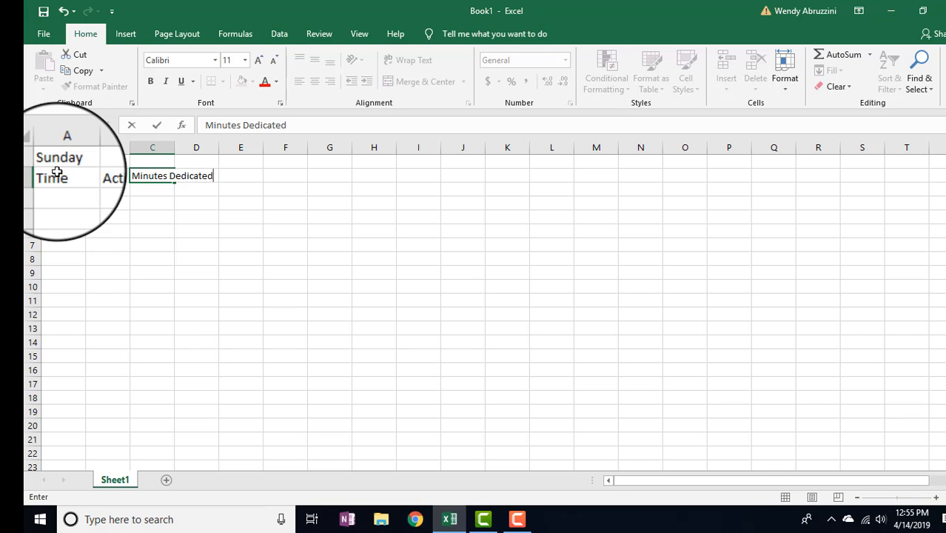
{"action": "key", "text": "Tab"}
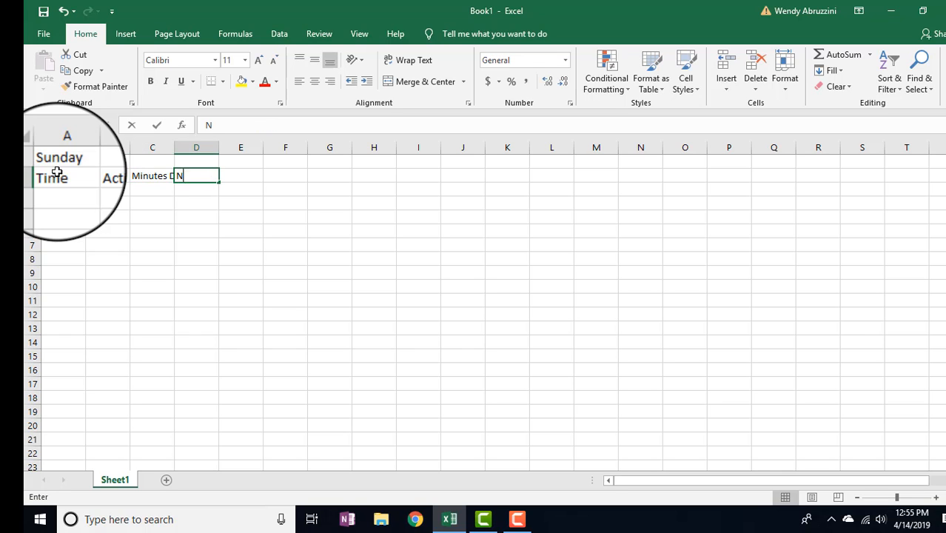
{"action": "type", "text": "Notes"}
{"action": "left_click", "coordinate": [209, 233]}
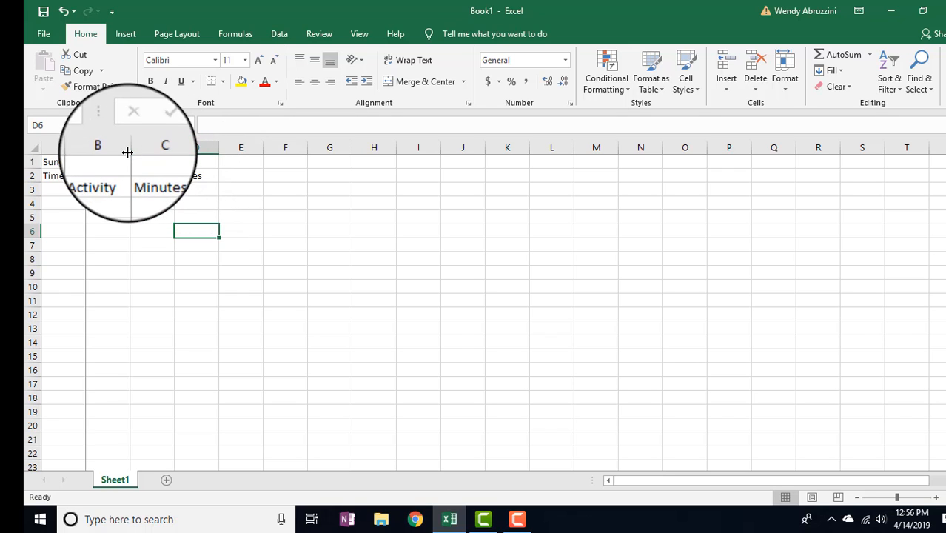
{"action": "left_click_drag", "start_coordinate": [128, 153], "coordinate": [428, 156]}
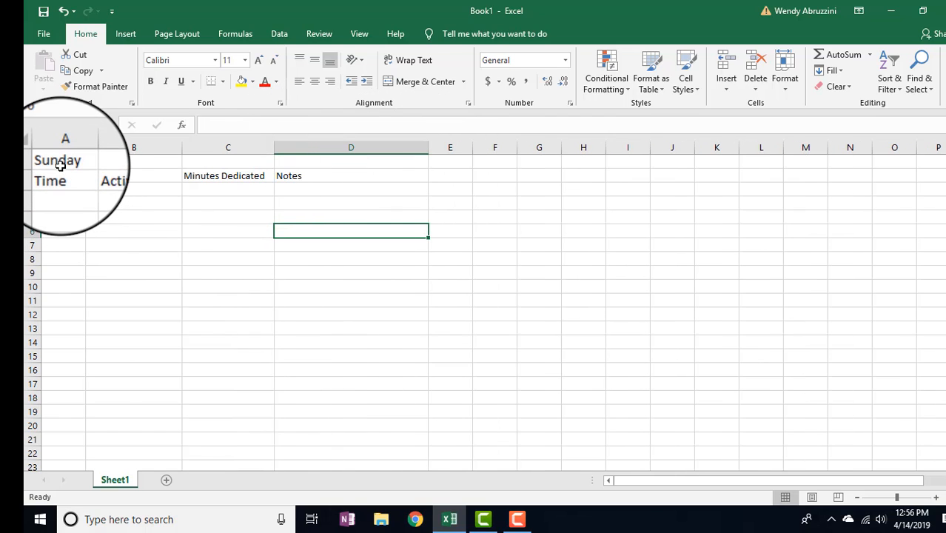
- Make the text in A1:D2 bold and enlarge the Sunday title to font size 20
{"action": "left_click_drag", "start_coordinate": [60, 164], "coordinate": [289, 175]}
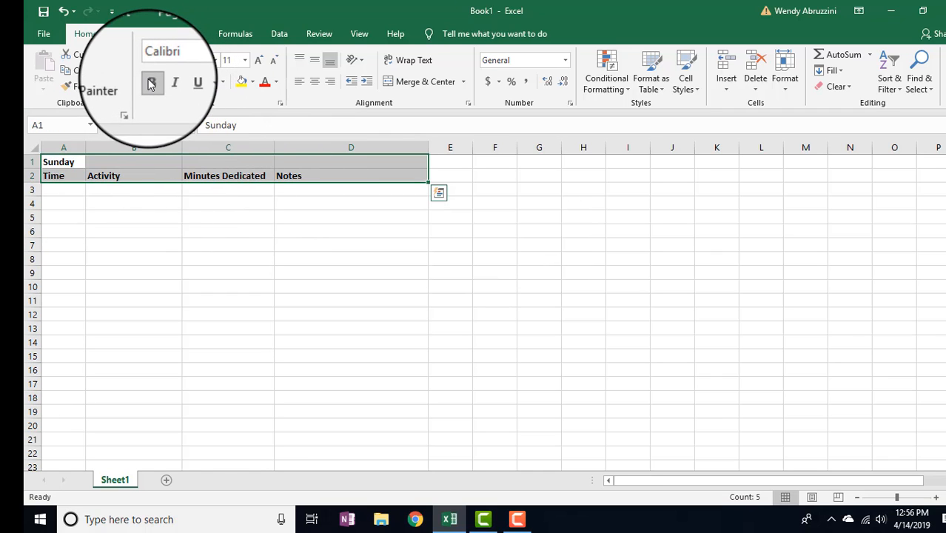
{"action": "left_click", "coordinate": [65, 162]}
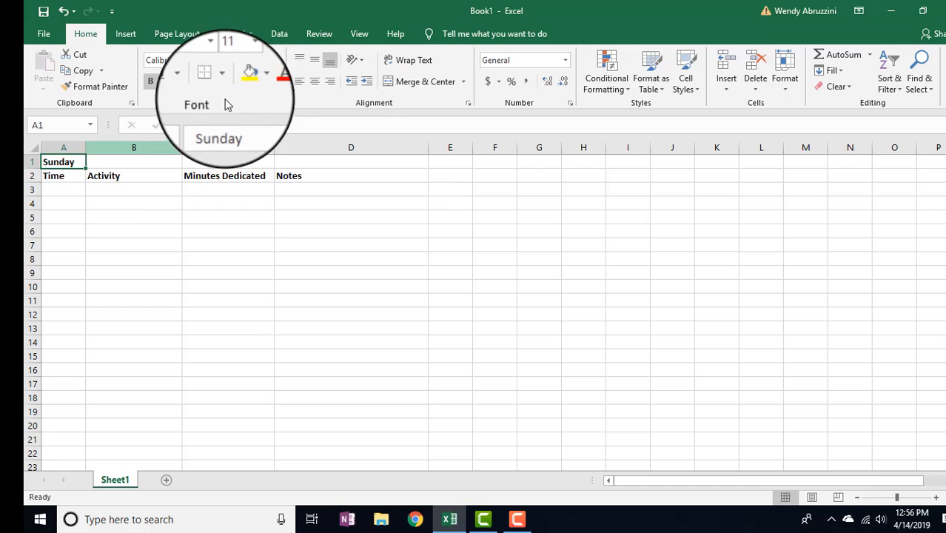
{"action": "left_click", "coordinate": [258, 62]}
{"action": "left_click", "coordinate": [258, 63]}
{"action": "left_click", "coordinate": [259, 62]}
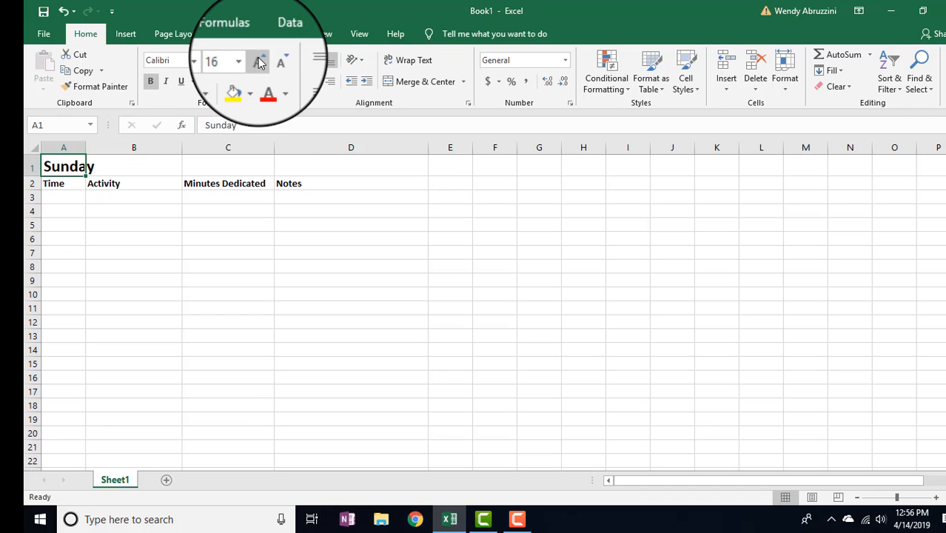
{"action": "left_click", "coordinate": [258, 63]}
{"action": "left_click", "coordinate": [258, 63]}
- Set the header row A2:D2 to font size 14 and widen column C to fit Minutes Dedicated
{"action": "left_click_drag", "start_coordinate": [54, 186], "coordinate": [286, 186]}
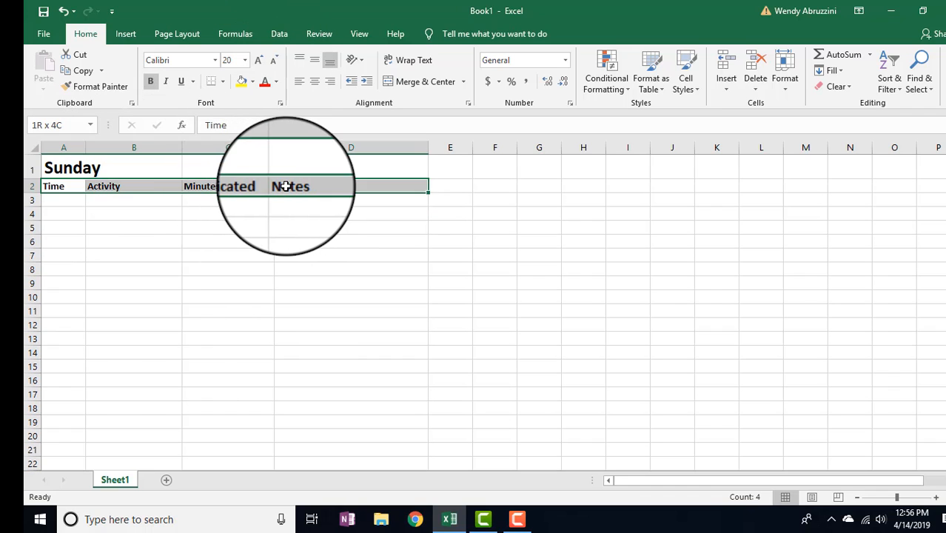
{"action": "left_click", "coordinate": [258, 63]}
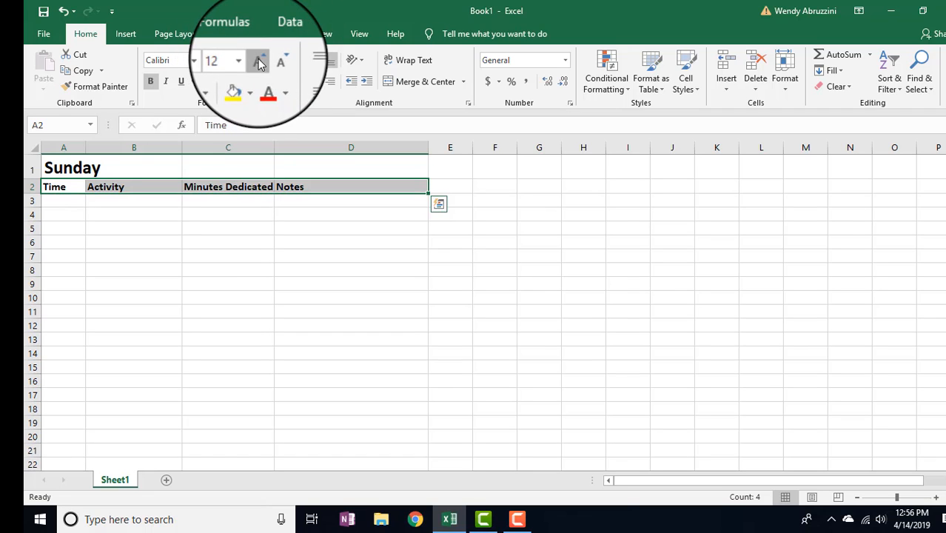
{"action": "left_click", "coordinate": [258, 63]}
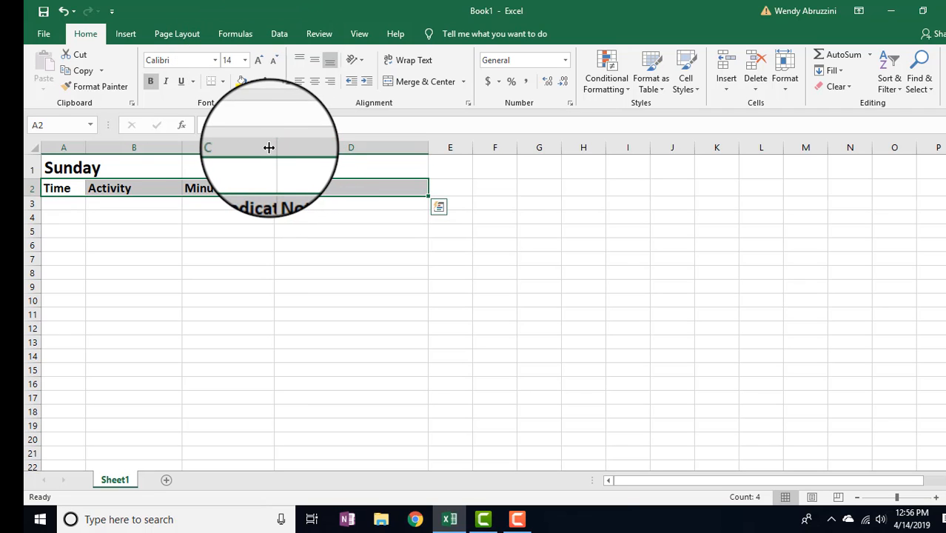
{"action": "left_click_drag", "start_coordinate": [270, 147], "coordinate": [299, 147]}
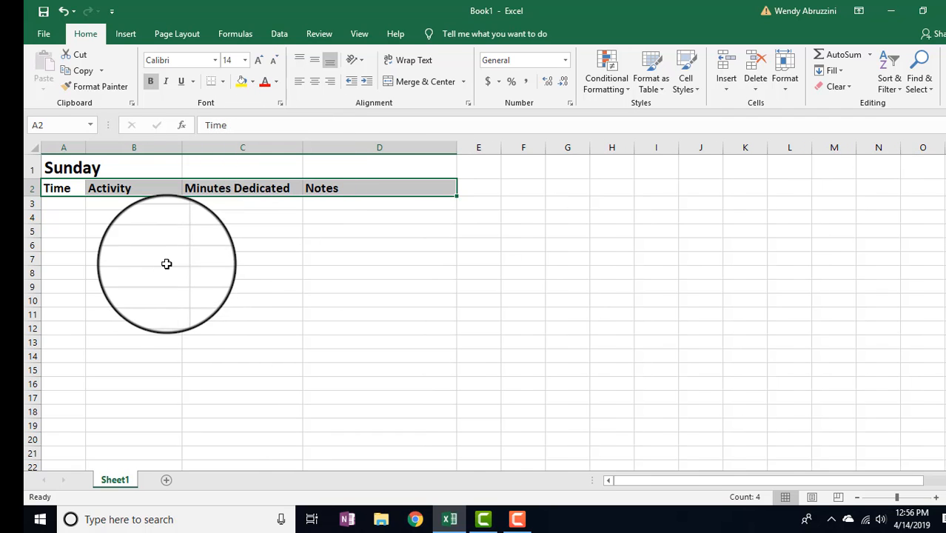
- Widen column A slightly, and merge and center the Sunday title across A1:D1
{"action": "left_click_drag", "start_coordinate": [87, 148], "coordinate": [400, 177]}
{"action": "left_click", "coordinate": [111, 222]}
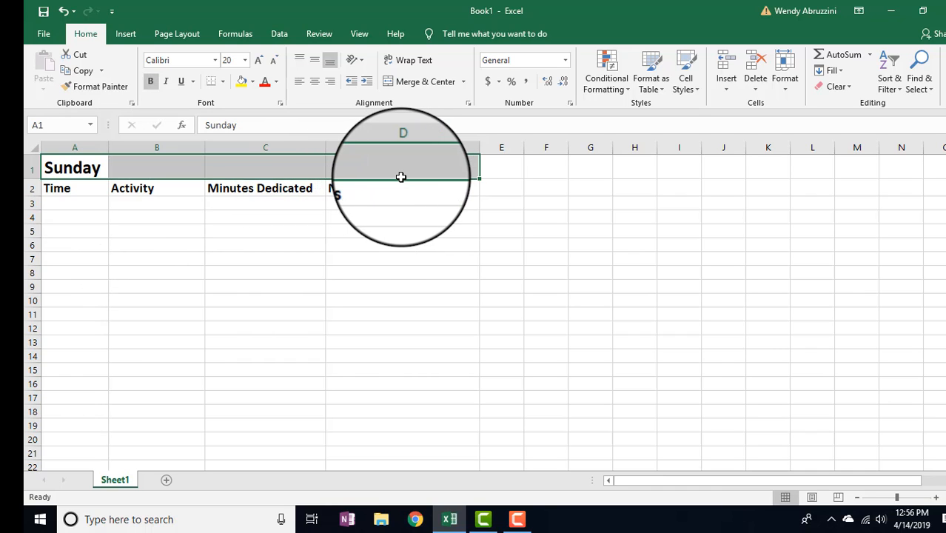
{"action": "left_click", "coordinate": [447, 85]}
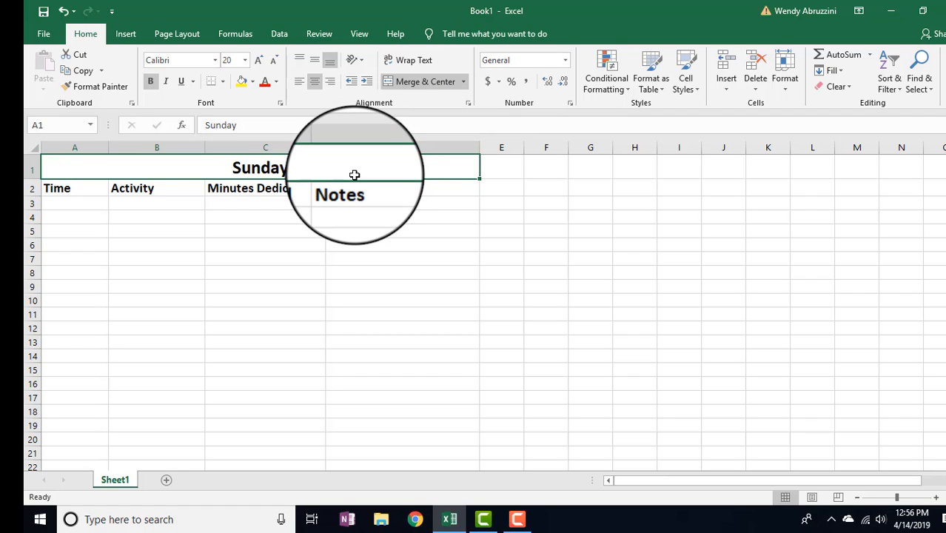
- Fill the merged Sunday title cell with a bright pink custom color and make its text white
{"action": "left_click", "coordinate": [253, 82]}
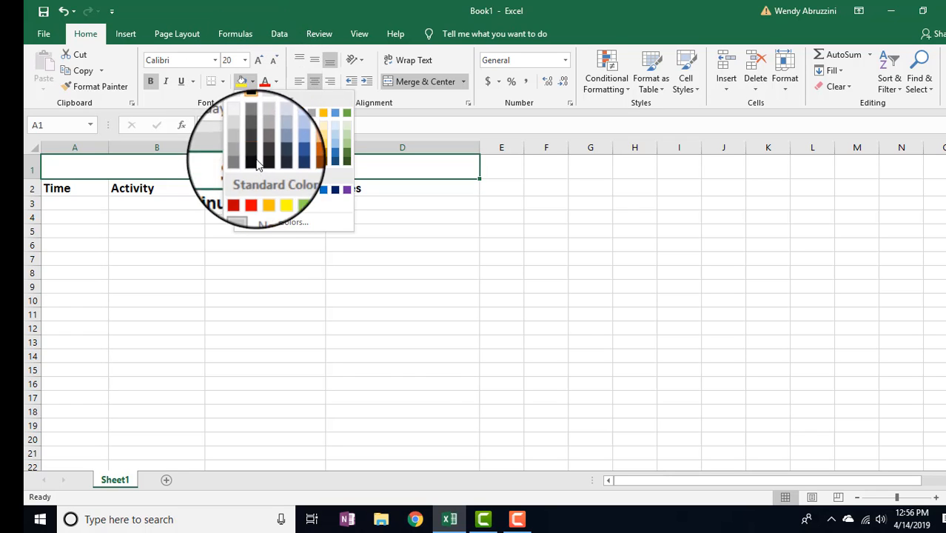
{"action": "left_click", "coordinate": [269, 225]}
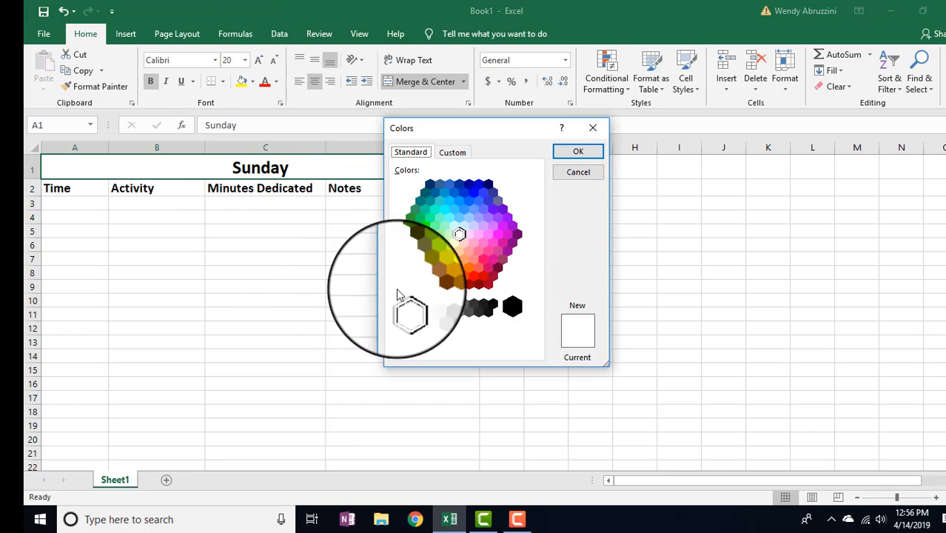
{"action": "left_click", "coordinate": [570, 155]}
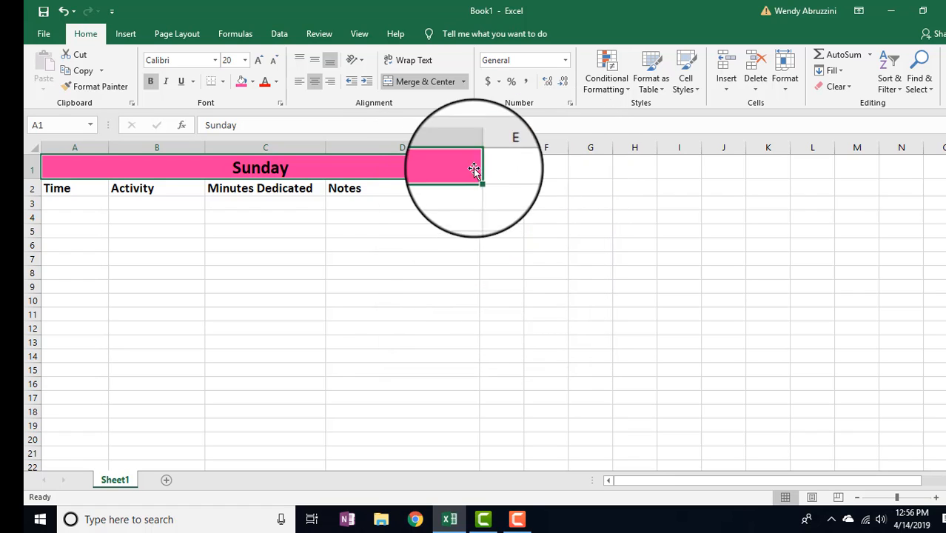
{"action": "left_click", "coordinate": [275, 81]}
{"action": "left_click", "coordinate": [265, 132]}
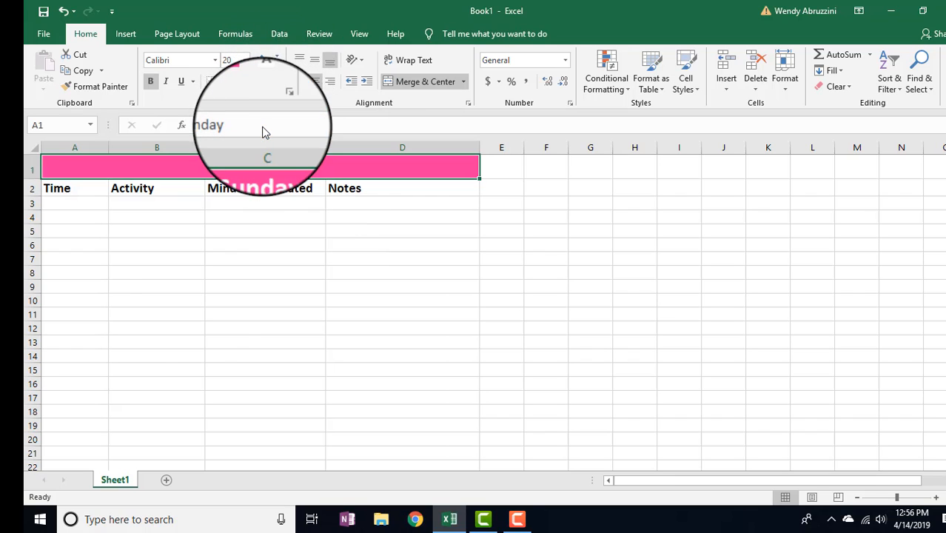
{"action": "left_click", "coordinate": [194, 296]}
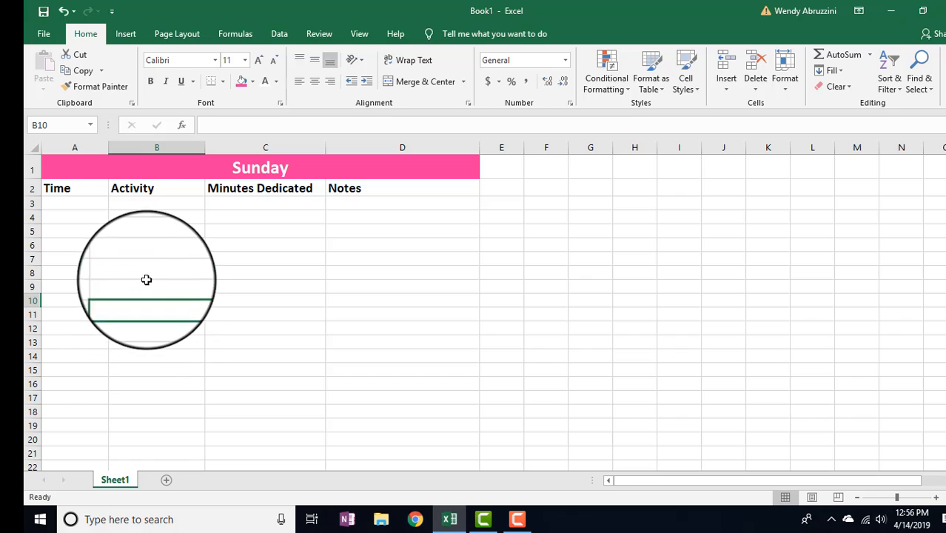
- Enter 12:00 AM as the first time slot in cell A3
{"action": "left_click", "coordinate": [77, 202]}
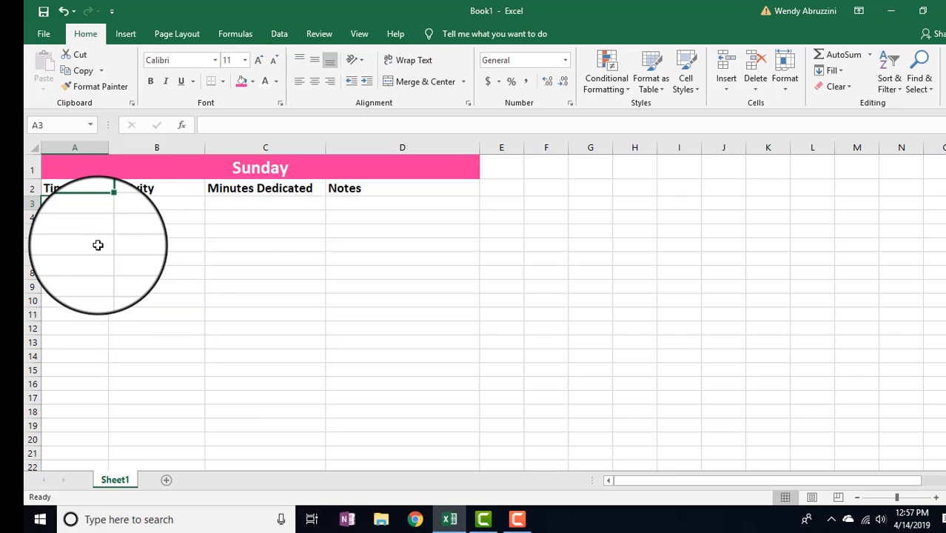
{"action": "type", "text": "12:00 AM"}
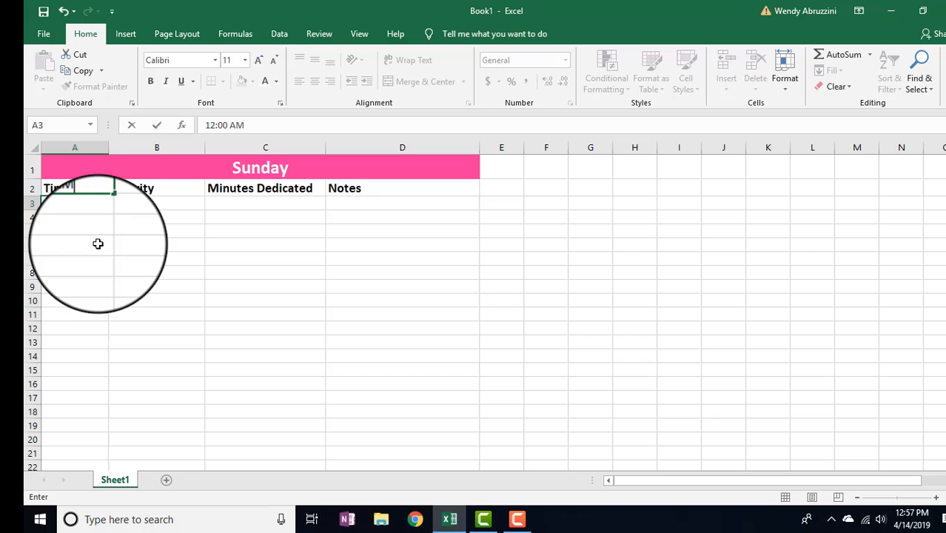
{"action": "key", "text": "Return"}
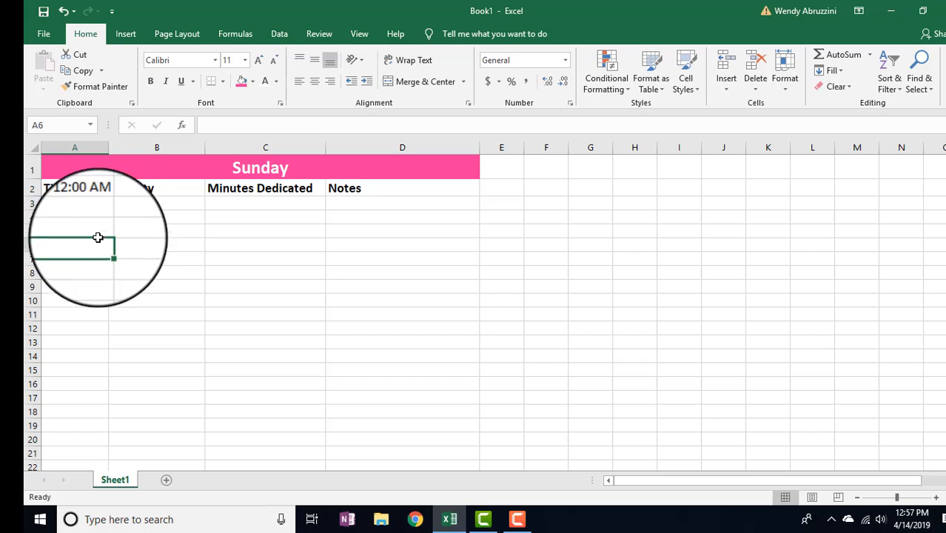
- Apply the Time number format to the 12:00 AM entry in cell A3
{"action": "left_click", "coordinate": [97, 204]}
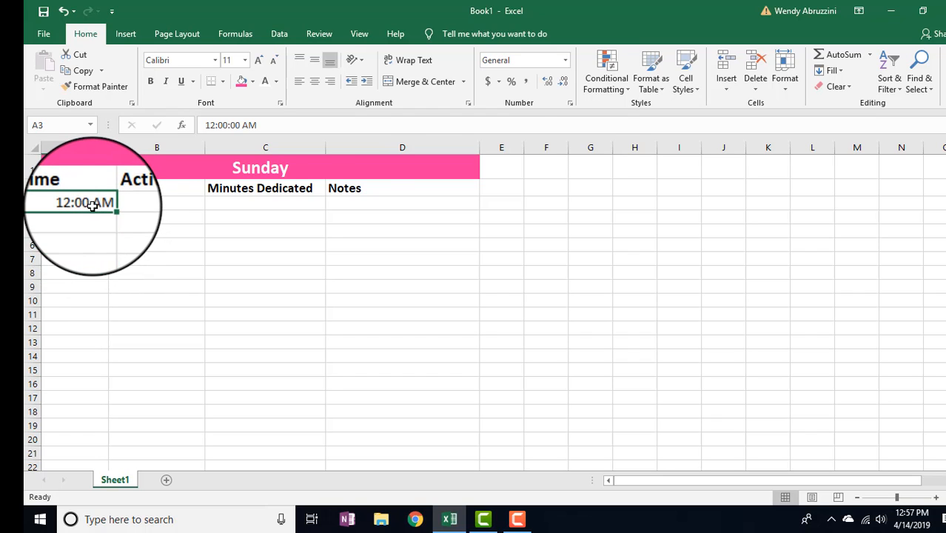
{"action": "left_click", "coordinate": [567, 60]}
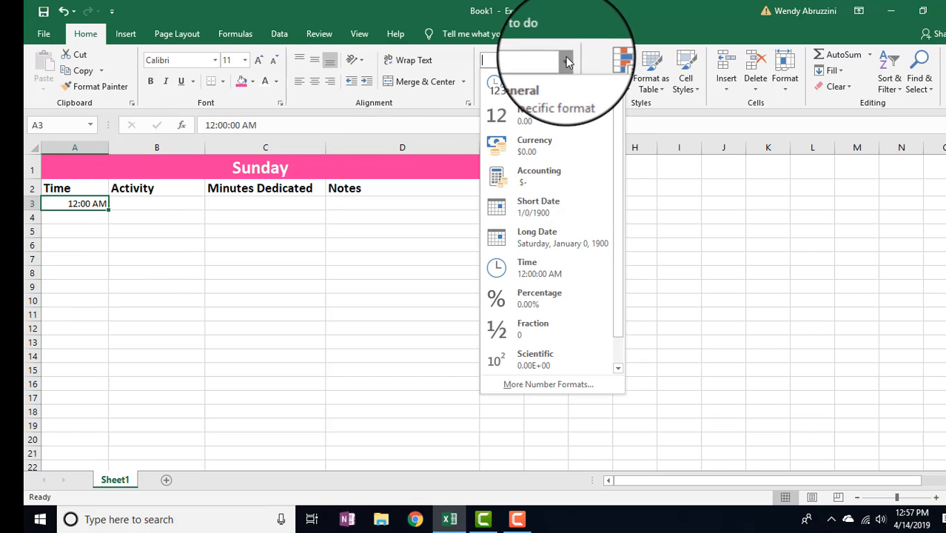
{"action": "left_click", "coordinate": [575, 268]}
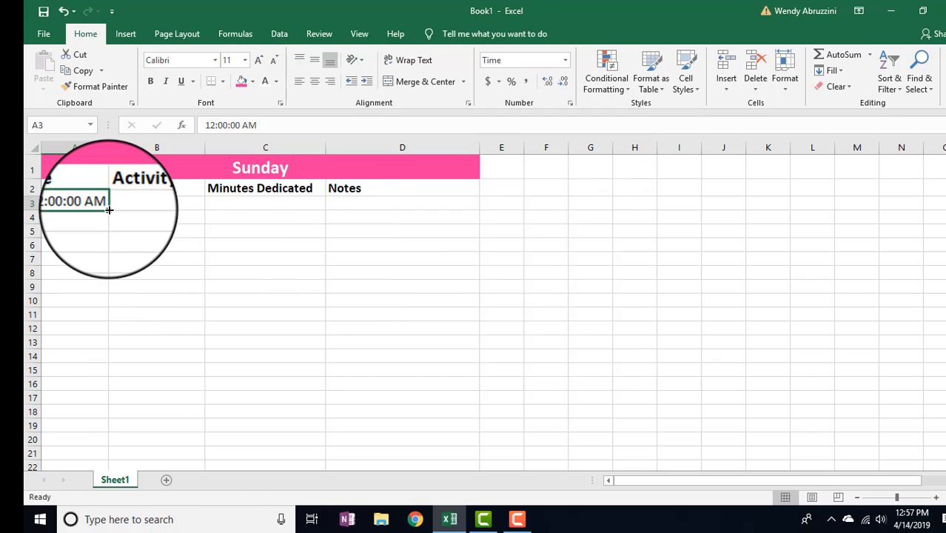
- Fill hourly time slots down column A from A3 through row 27
{"action": "left_click_drag", "start_coordinate": [109, 209], "coordinate": [92, 440]}
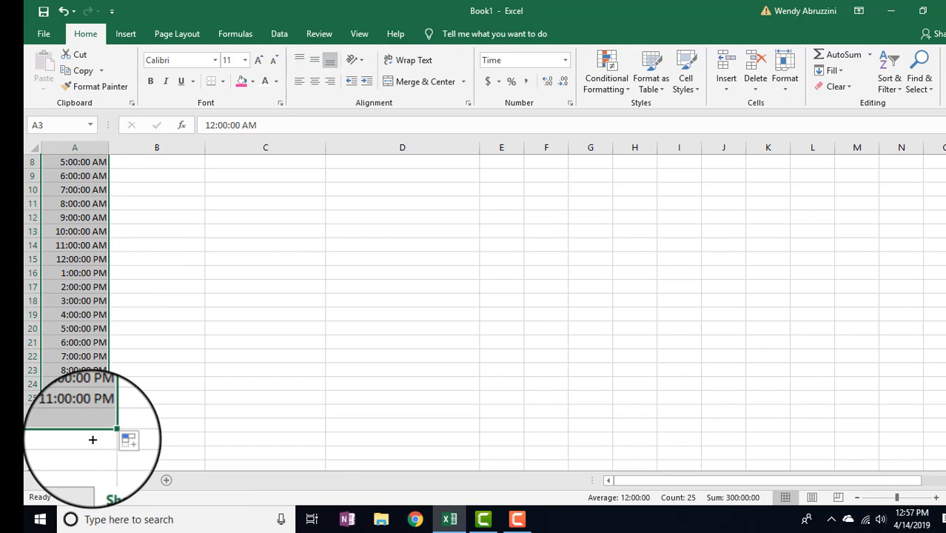
{"action": "left_click", "coordinate": [146, 371]}
{"action": "scroll", "coordinate": [143, 373], "scroll_direction": "up", "scroll_amount": 3}
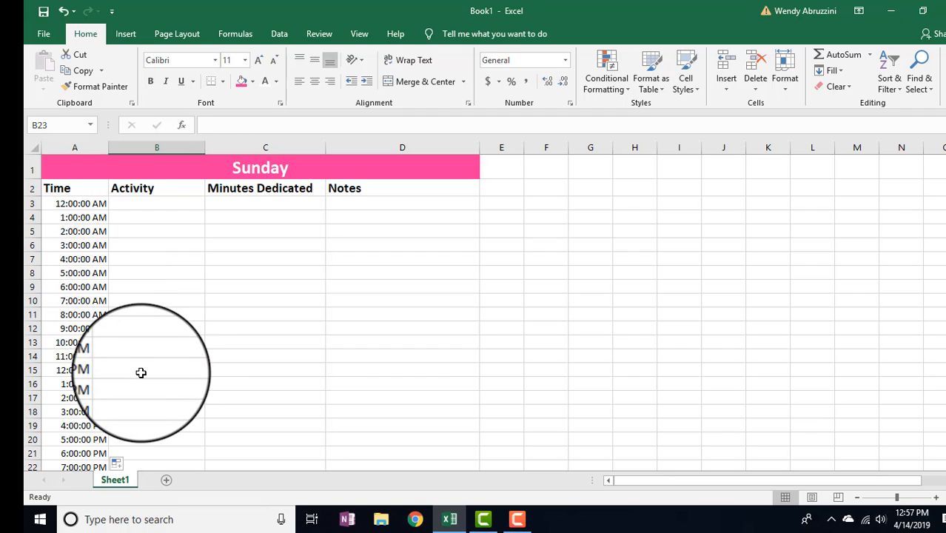
- Insert three blank rows between the 12:00 AM and 1:00 AM time slots
{"action": "left_click", "coordinate": [30, 217]}
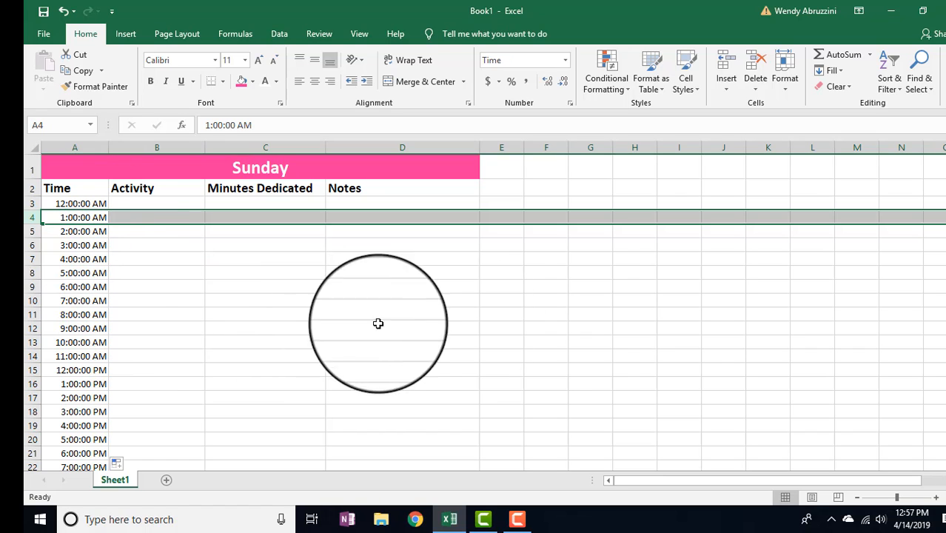
{"action": "left_click", "coordinate": [725, 62]}
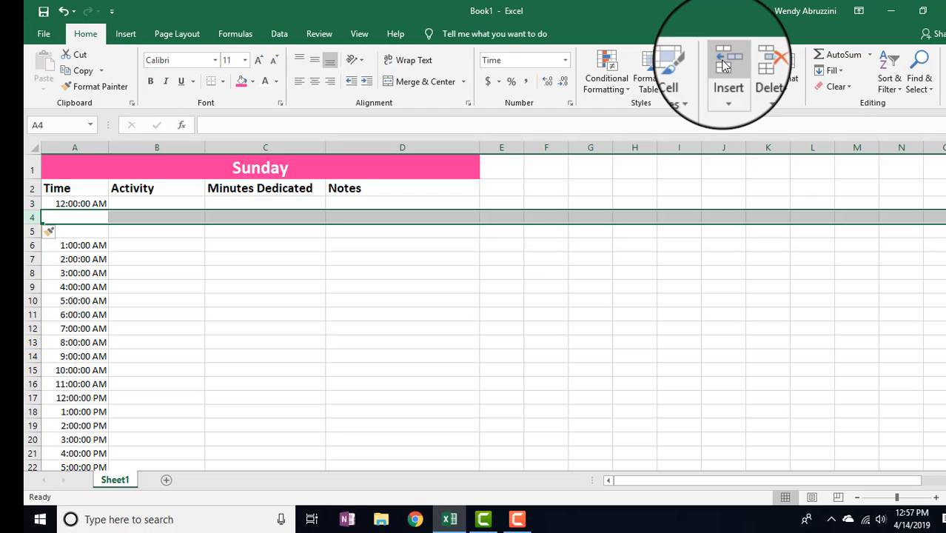
{"action": "left_click", "coordinate": [725, 65]}
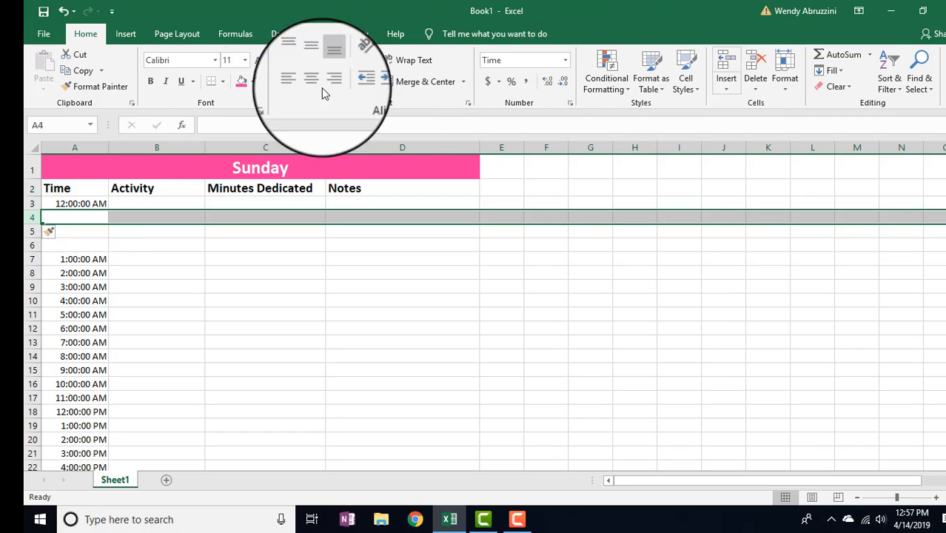
- Enter 12:15 AM in cell A4 and 12:30 AM in cell A5
{"action": "left_click", "coordinate": [71, 219]}
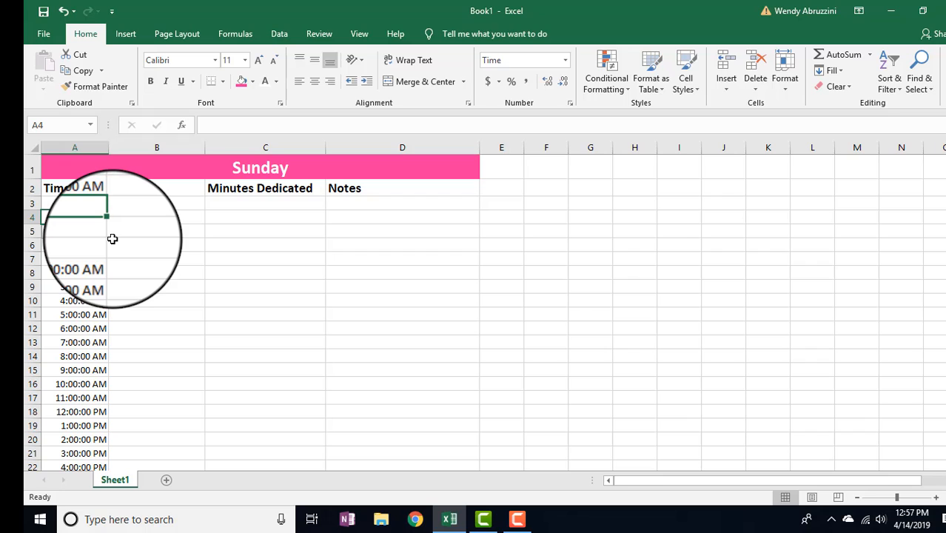
{"action": "type", "text": "12:15 AM"}
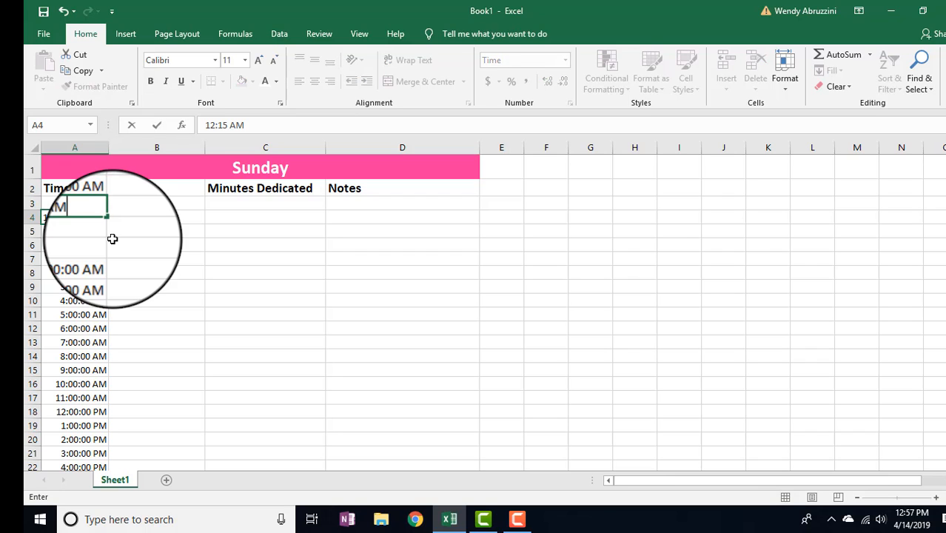
{"action": "key", "text": "Tab"}
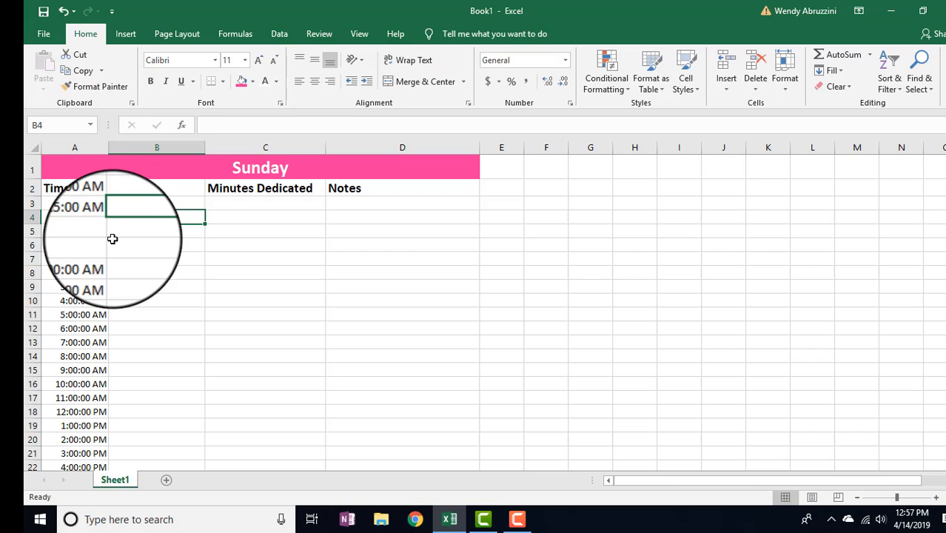
{"action": "key", "text": "Left"}
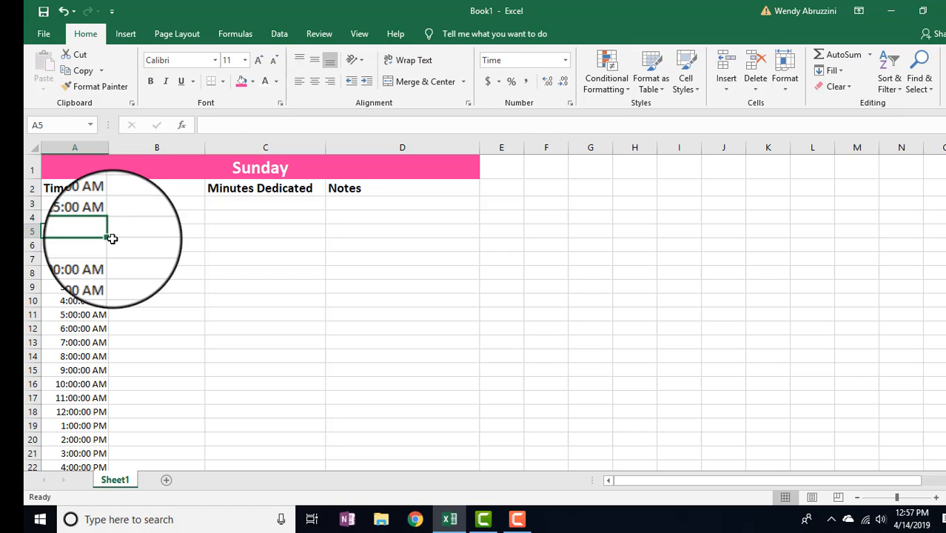
{"action": "type", "text": "12:30 AM"}
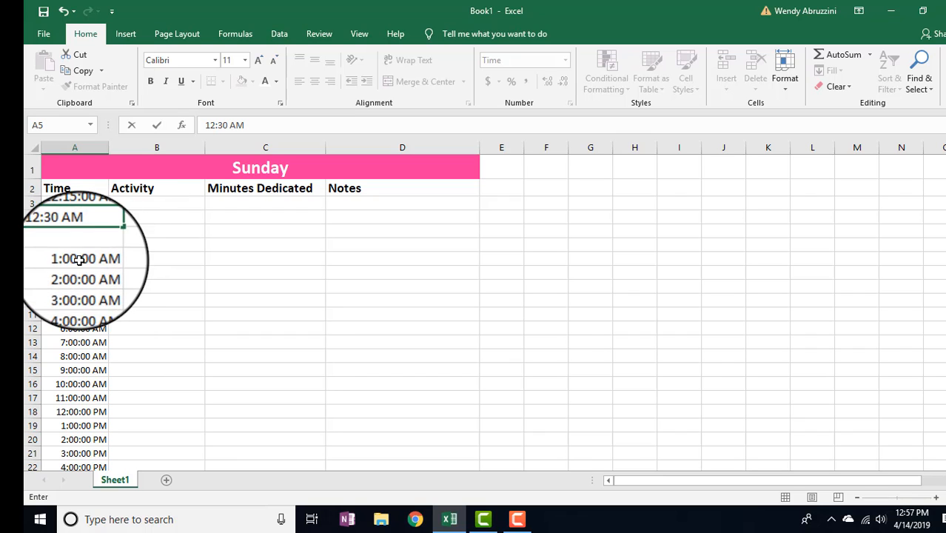
{"action": "left_click", "coordinate": [80, 255]}
- Fill the time slots in 15-minute increments down column A from A3 through row 99
{"action": "left_click_drag", "start_coordinate": [80, 205], "coordinate": [77, 492]}
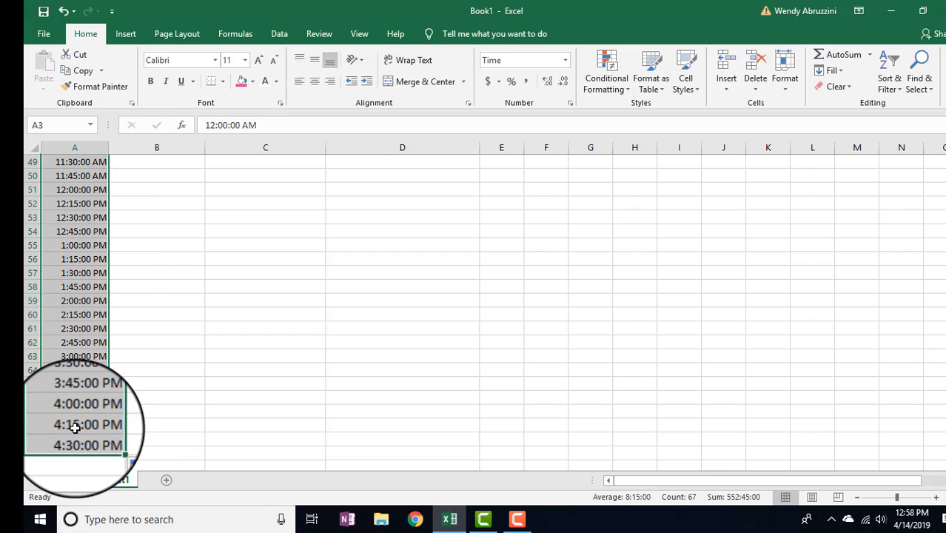
{"action": "scroll", "coordinate": [70, 424], "scroll_direction": "up", "scroll_amount": 4}
{"action": "scroll", "coordinate": [66, 422], "scroll_direction": "down", "scroll_amount": 7}
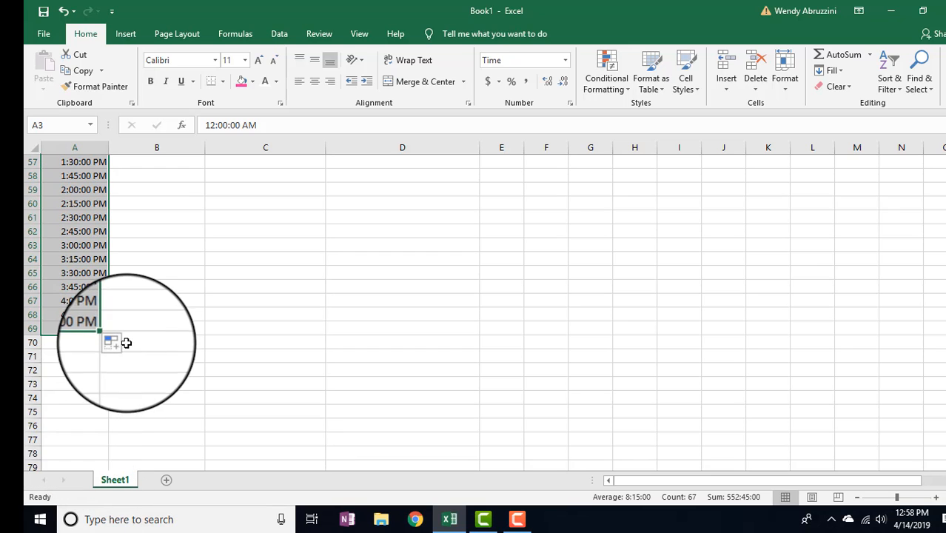
{"action": "scroll", "coordinate": [126, 344], "scroll_direction": "down", "scroll_amount": 4}
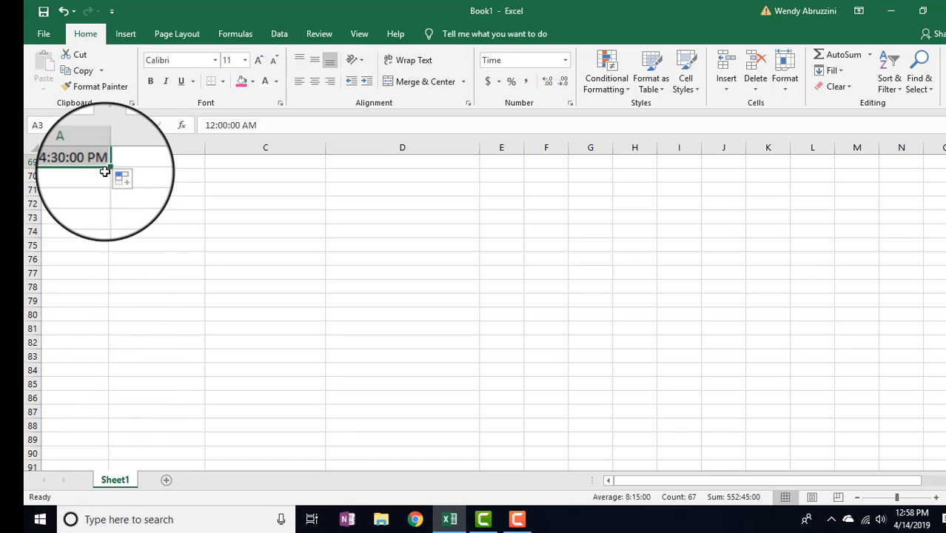
{"action": "left_click_drag", "start_coordinate": [108, 169], "coordinate": [89, 470]}
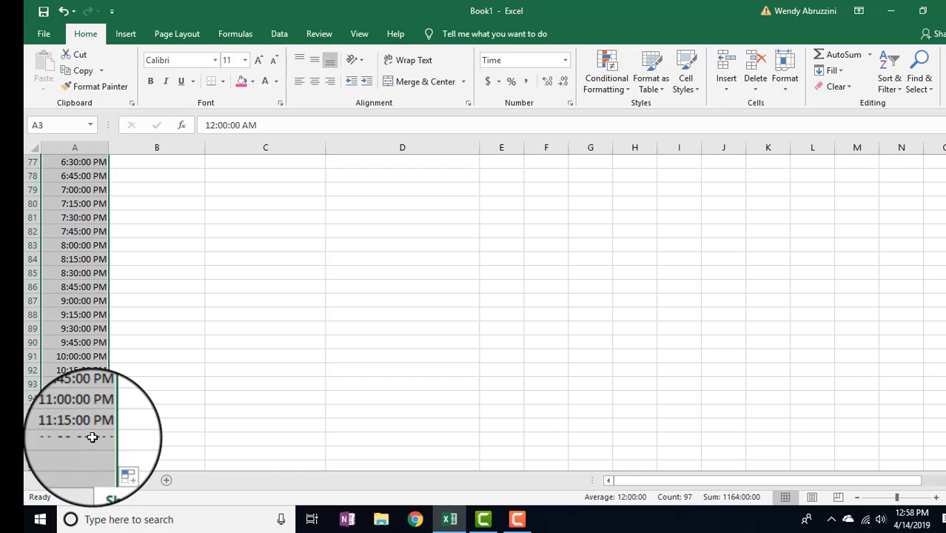
{"action": "scroll", "coordinate": [74, 426], "scroll_direction": "up", "scroll_amount": 20}
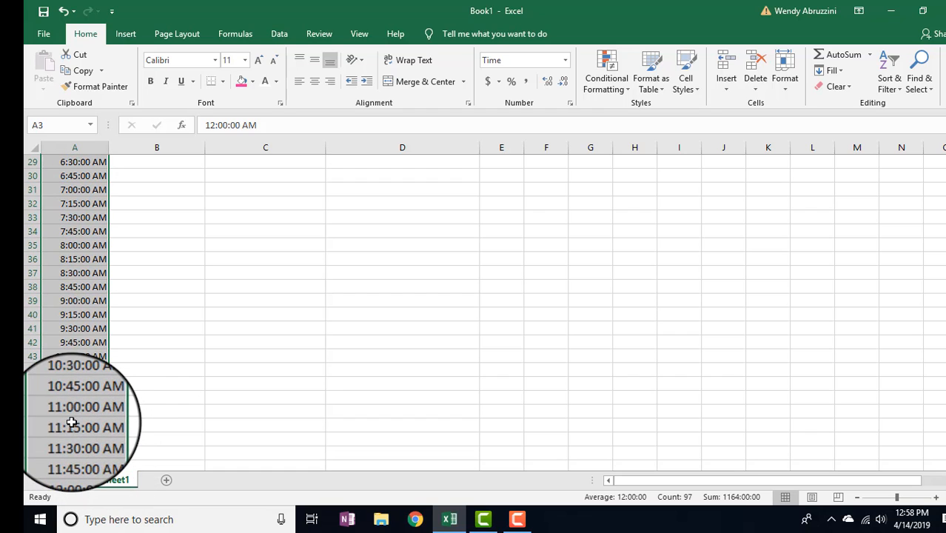
{"action": "left_click", "coordinate": [266, 208]}
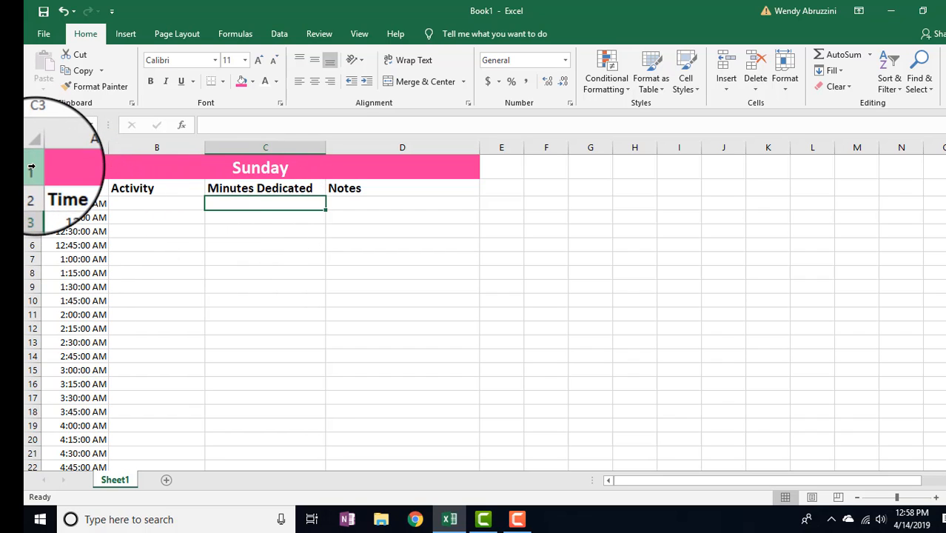
- Apply all borders to the whole of columns A through D
{"action": "left_click", "coordinate": [88, 172]}
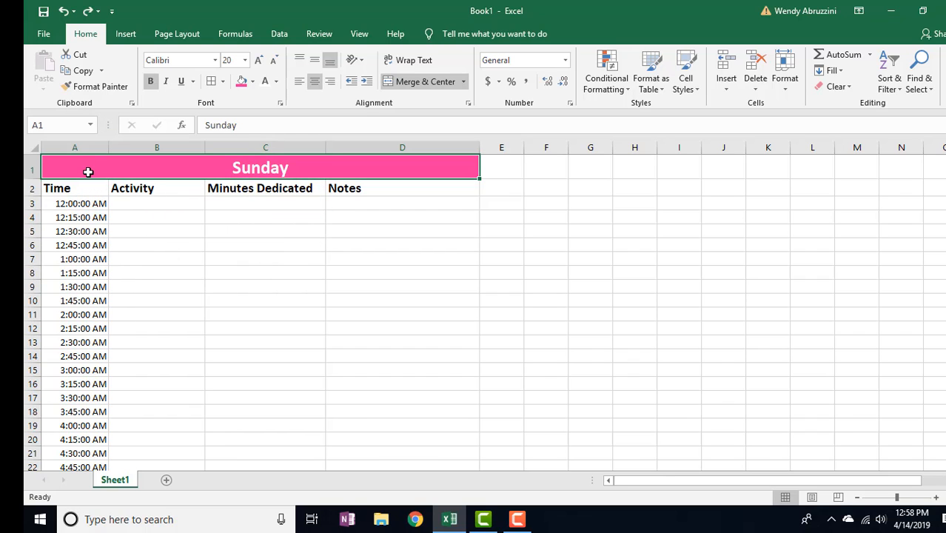
{"action": "left_click_drag", "start_coordinate": [88, 145], "coordinate": [404, 172]}
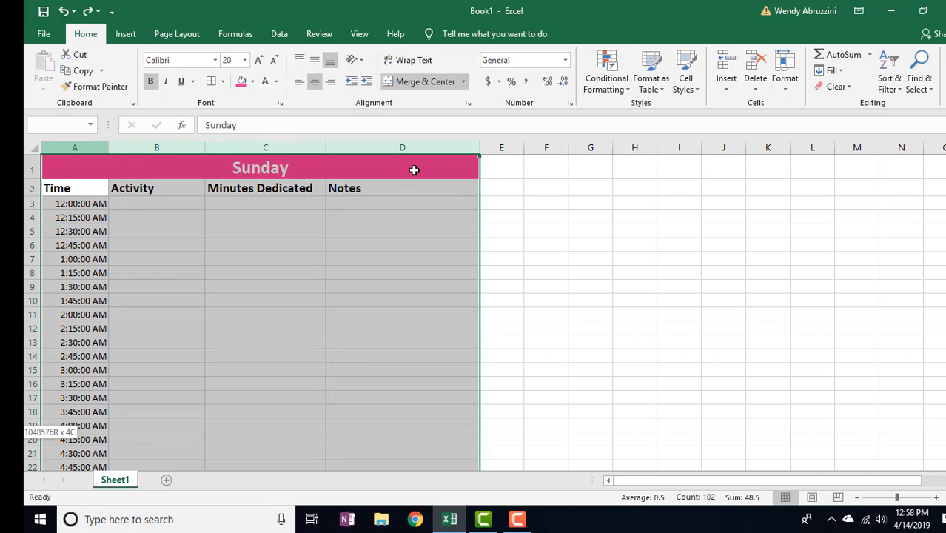
{"action": "left_click", "coordinate": [209, 82]}
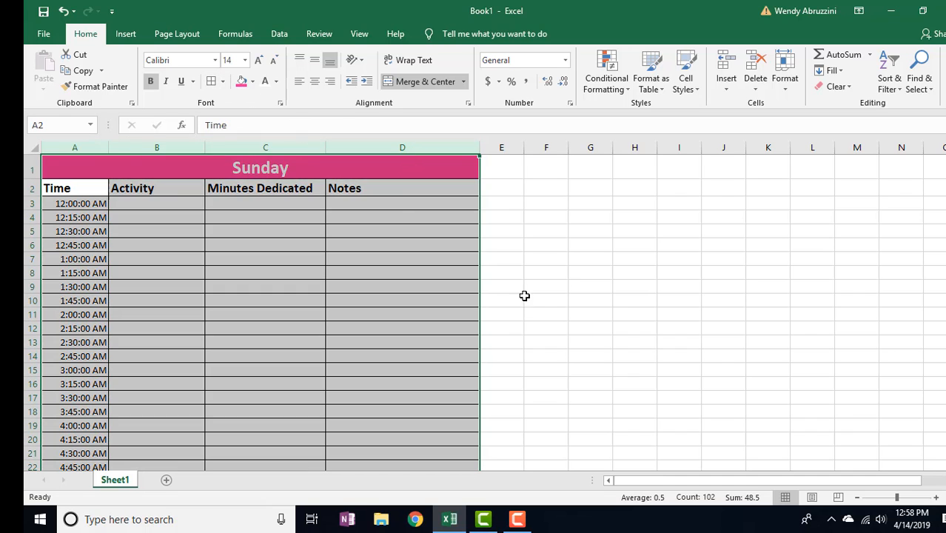
{"action": "left_click", "coordinate": [580, 297]}
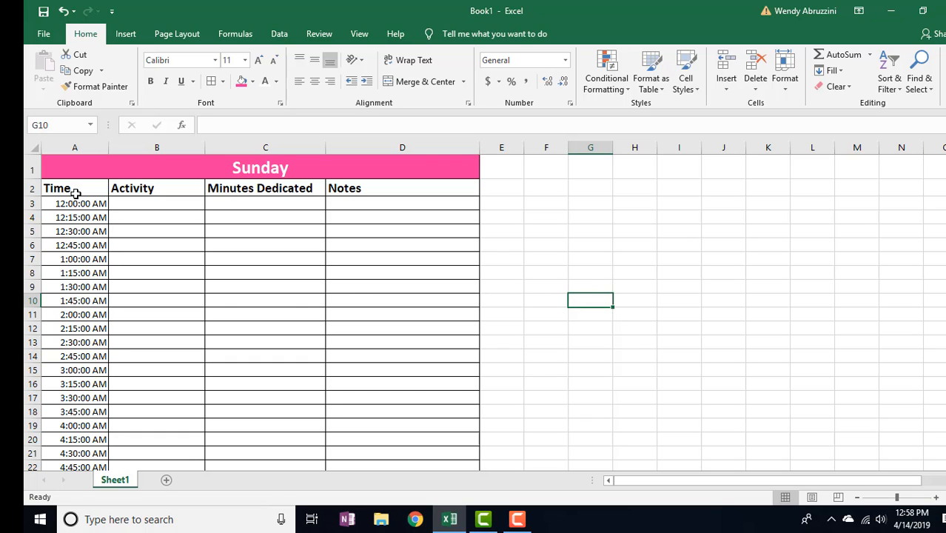
- Add thick outside borders around the 12 AM and 1 AM hour blocks, A3:D6 and A7:D10
{"action": "left_click_drag", "start_coordinate": [77, 205], "coordinate": [178, 245]}
{"action": "left_click_drag", "start_coordinate": [257, 248], "coordinate": [439, 248]}
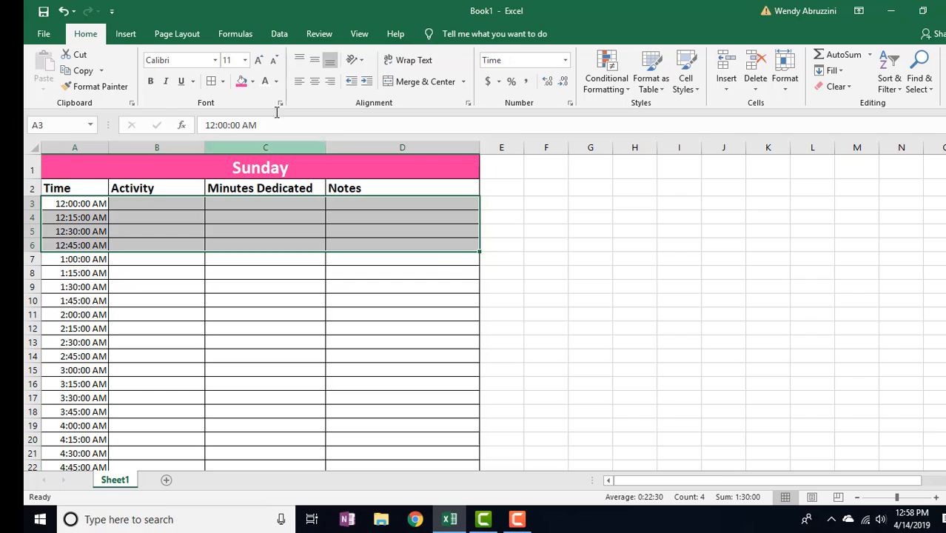
{"action": "left_click", "coordinate": [222, 82]}
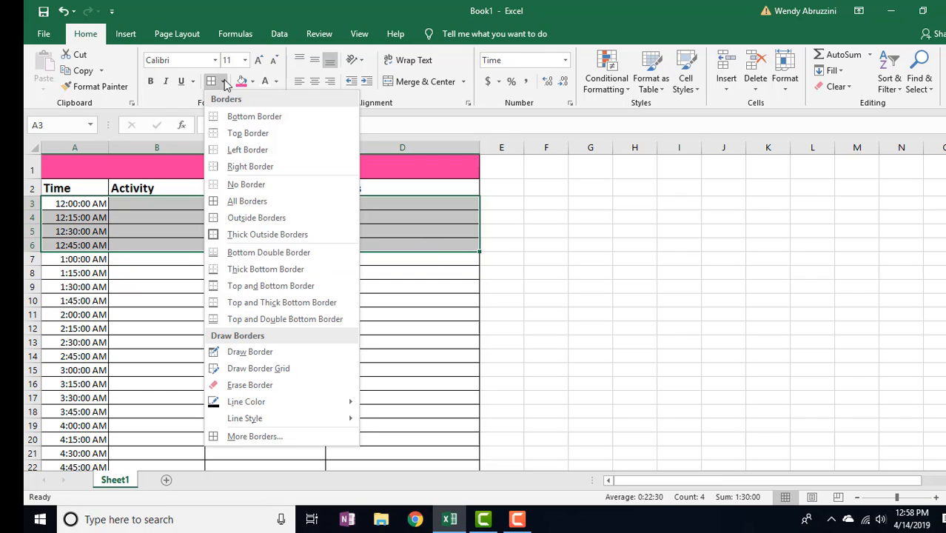
{"action": "left_click", "coordinate": [263, 238]}
{"action": "left_click_drag", "start_coordinate": [71, 262], "coordinate": [391, 305]}
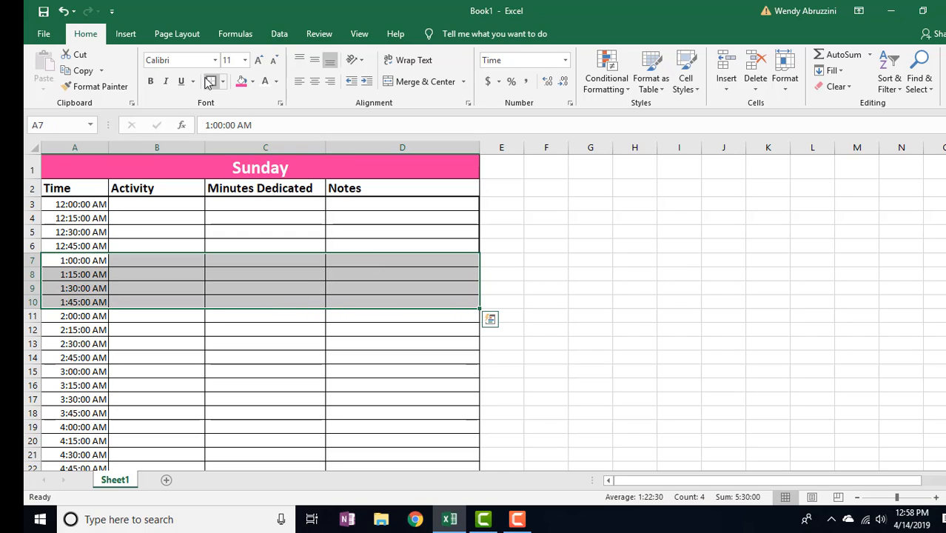
{"action": "left_click", "coordinate": [211, 81]}
{"action": "left_click", "coordinate": [570, 355]}
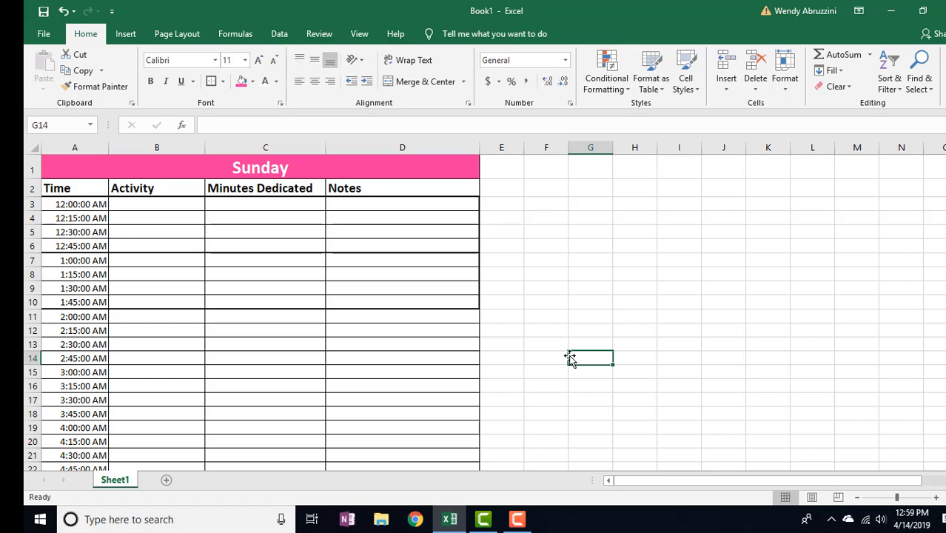
- Enter Sleep as the activity for the 12:00 AM slot in cell B3
{"action": "left_click", "coordinate": [167, 205]}
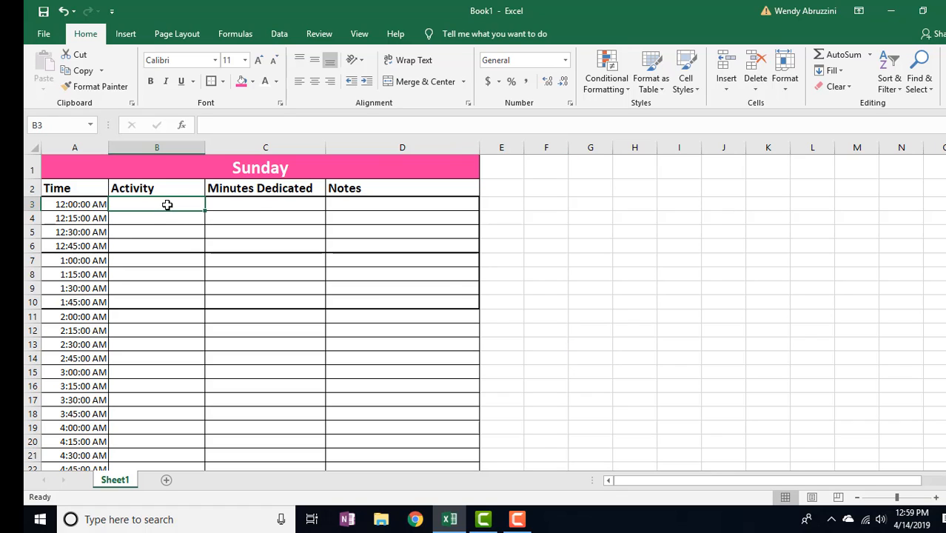
{"action": "type", "text": "Slep"}
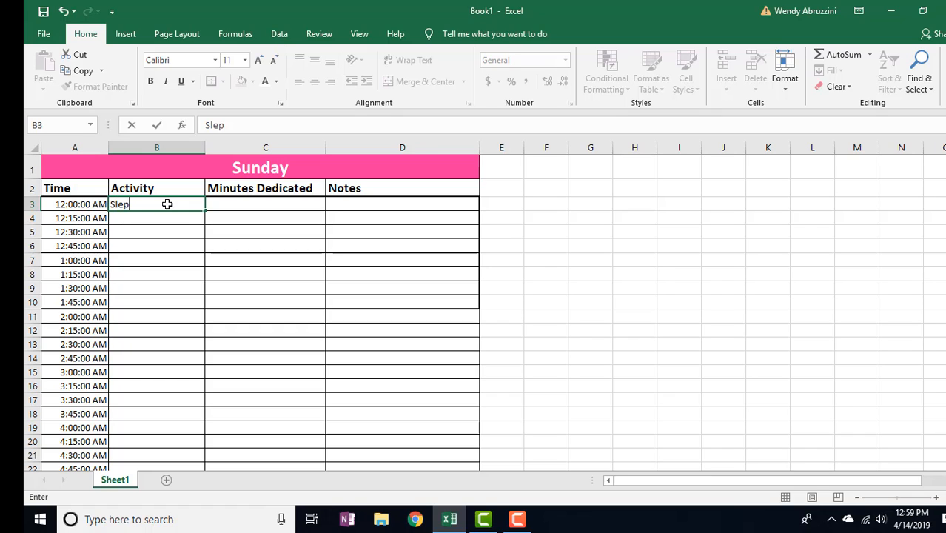
{"action": "key", "text": "BackSpace"}
{"action": "type", "text": "ep"}
{"action": "key", "text": "Return"}
- Try to fill the Sleep activity from B3 down through the rest of the 12 AM hour
{"action": "left_click", "coordinate": [151, 206]}
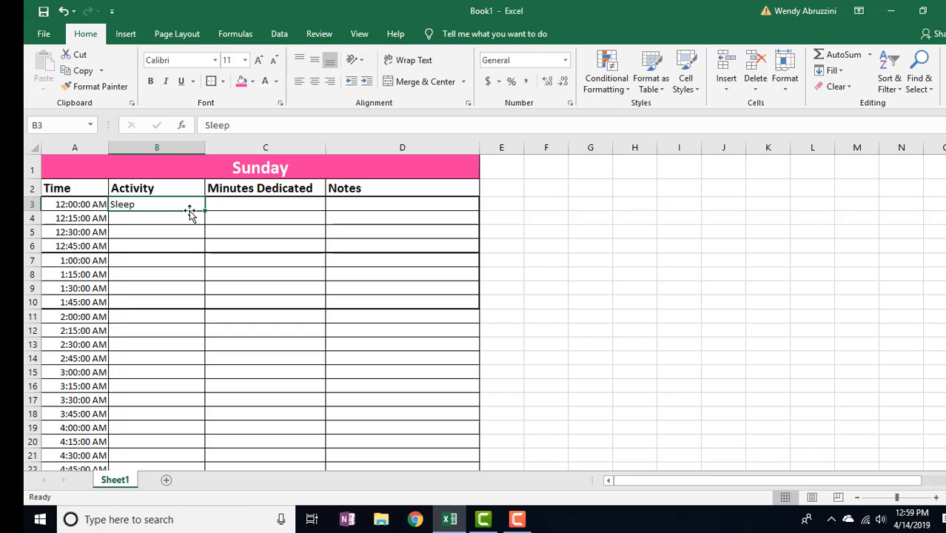
{"action": "left_click_drag", "start_coordinate": [204, 213], "coordinate": [199, 250]}
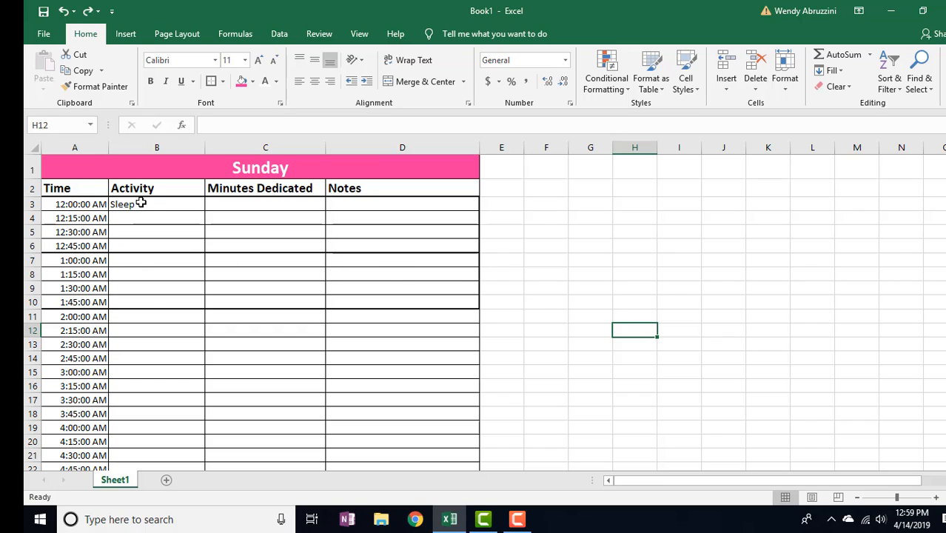
- Enter Get out of bed as the activity for the 6:00 AM slot in cell B27
{"action": "scroll", "coordinate": [159, 340], "scroll_direction": "down", "scroll_amount": 4}
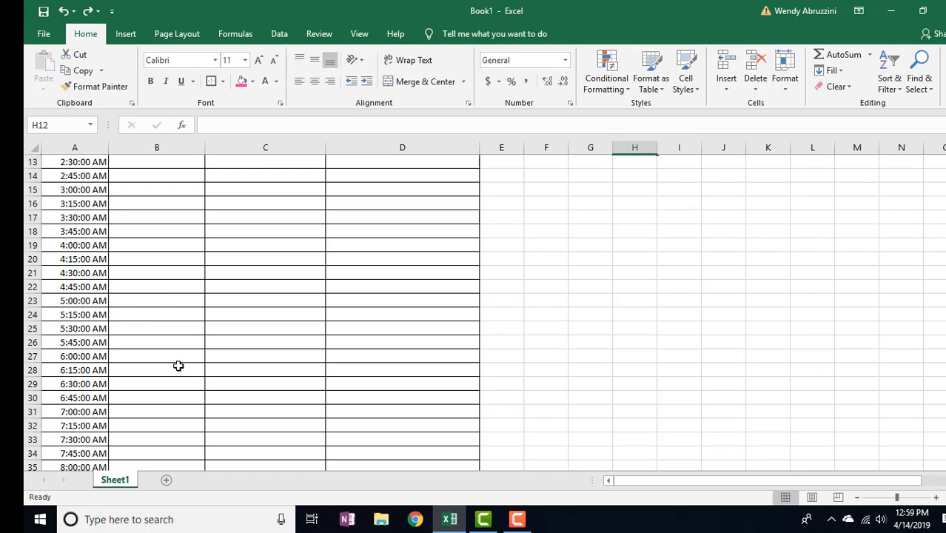
{"action": "left_click", "coordinate": [181, 354]}
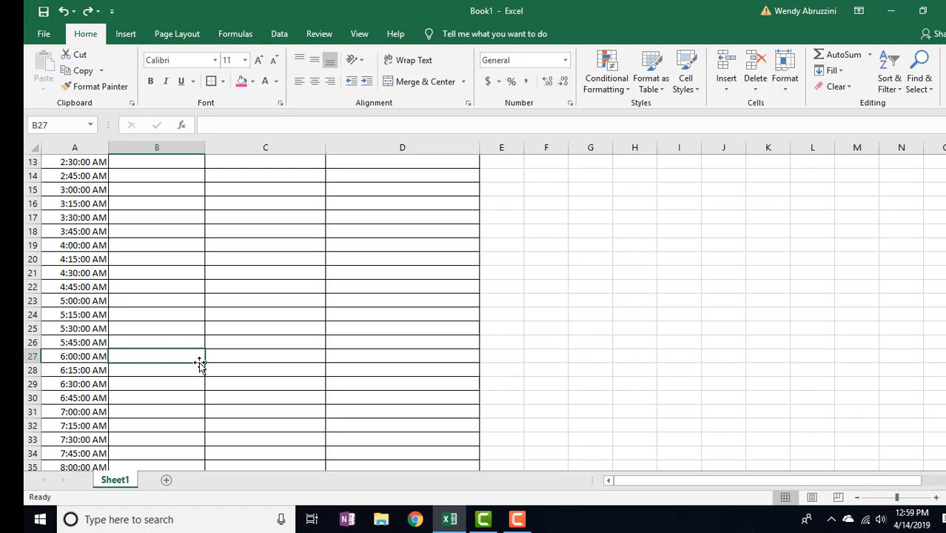
{"action": "type", "text": "Get"}
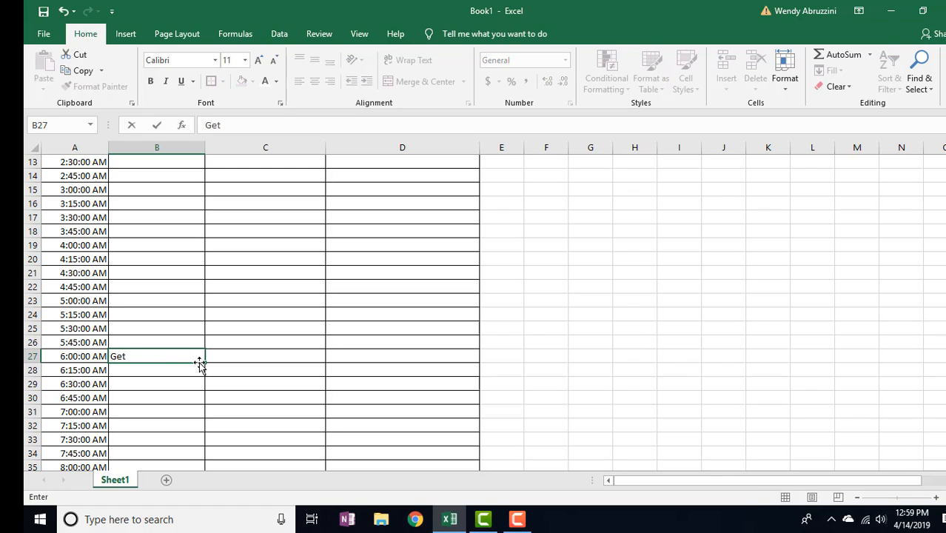
{"action": "type", "text": " out of ed"}
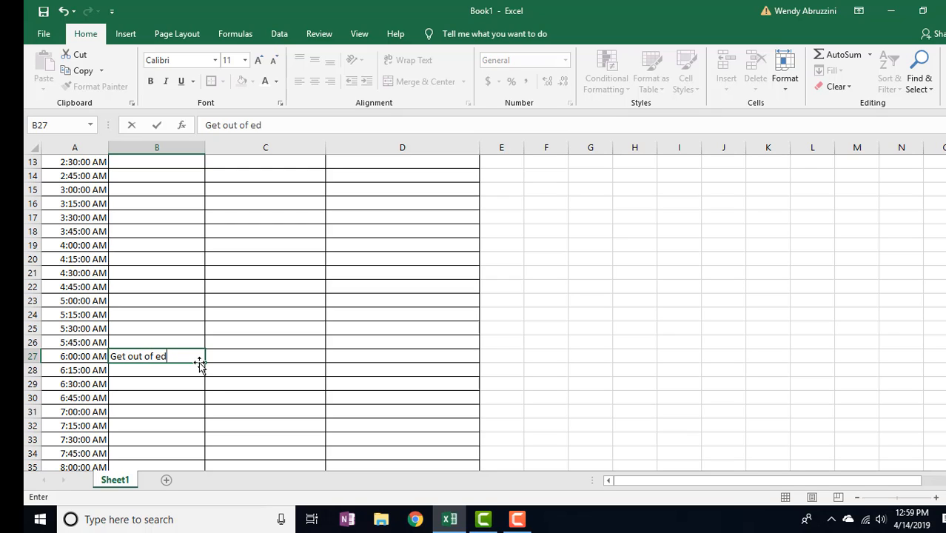
{"action": "key", "text": "BackSpace"}
{"action": "key", "text": "BackSpace"}
{"action": "type", "text": "bed"}
{"action": "key", "text": "Return"}
- Enter Eat breakfast for the 6:15 AM slot in B28 and fill it down to the 6:30 AM slot
{"action": "type", "text": "Eas"}
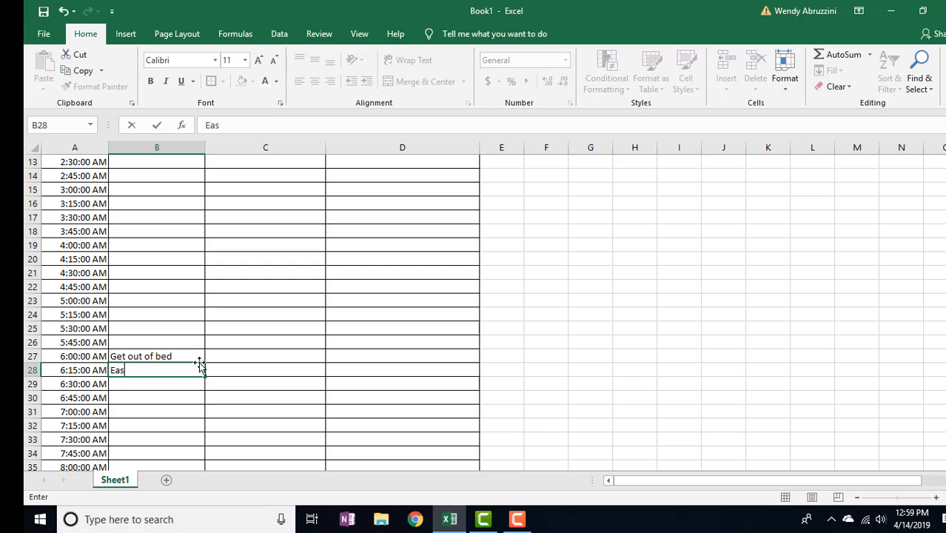
{"action": "type", "text": " breakfast"}
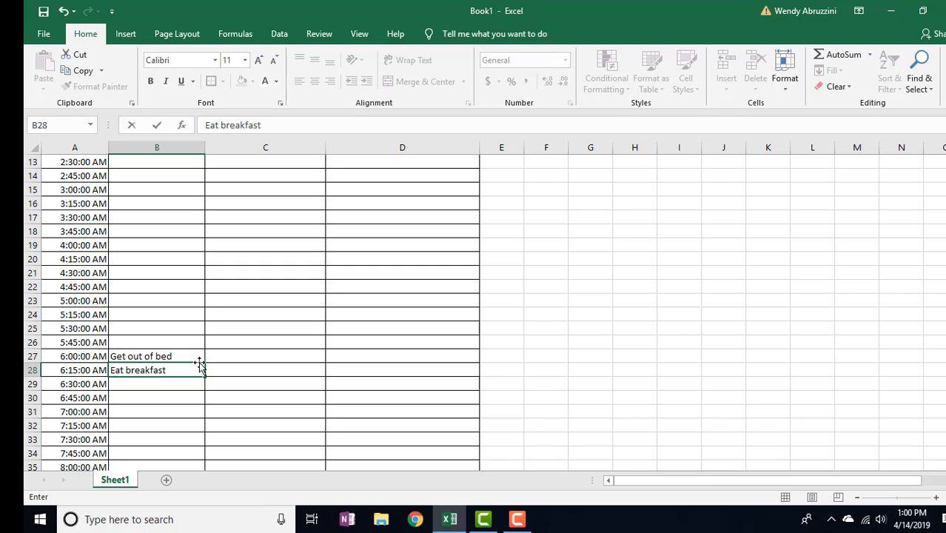
{"action": "left_click", "coordinate": [137, 396]}
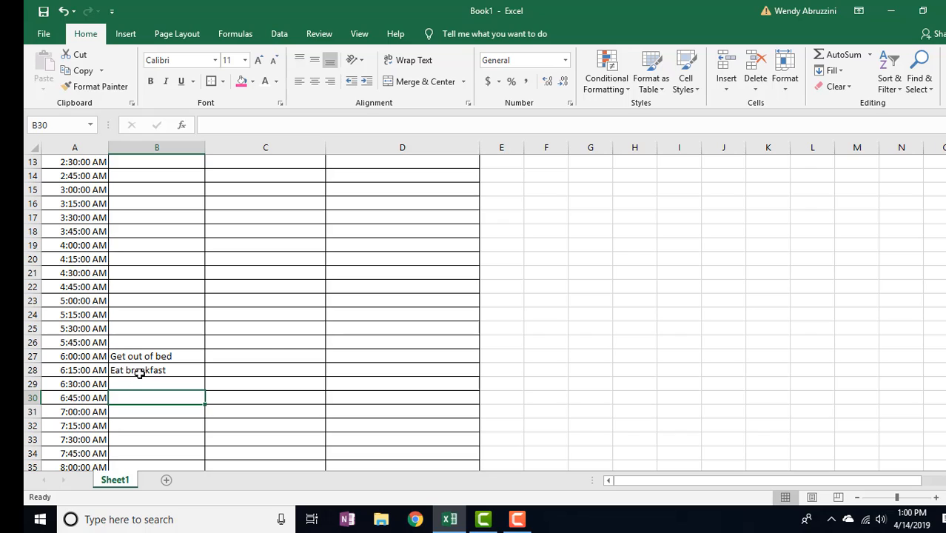
{"action": "left_click", "coordinate": [137, 371]}
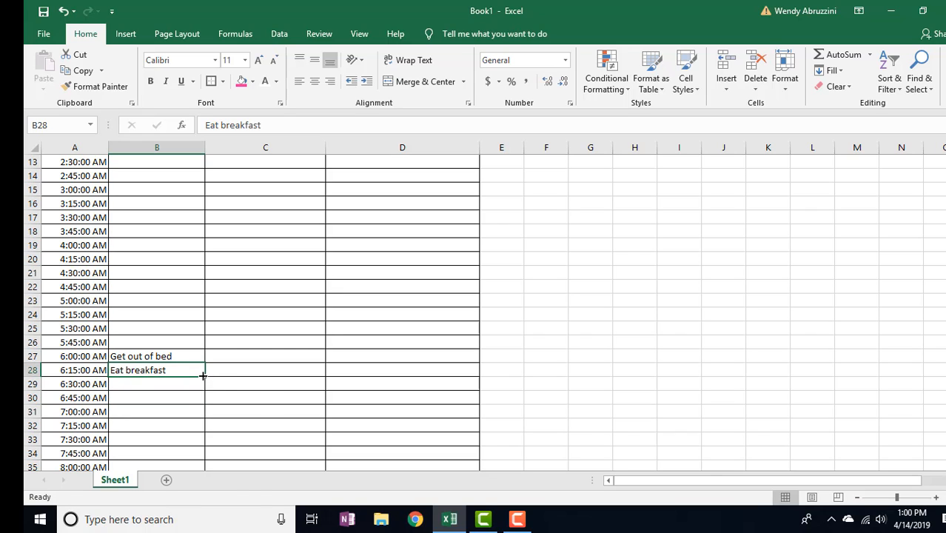
{"action": "left_click_drag", "start_coordinate": [203, 375], "coordinate": [205, 390]}
- Enter Get ready for the 6:45 AM slot in B30 and fill it down through the 7:30 AM slot in B33
{"action": "left_click", "coordinate": [175, 402]}
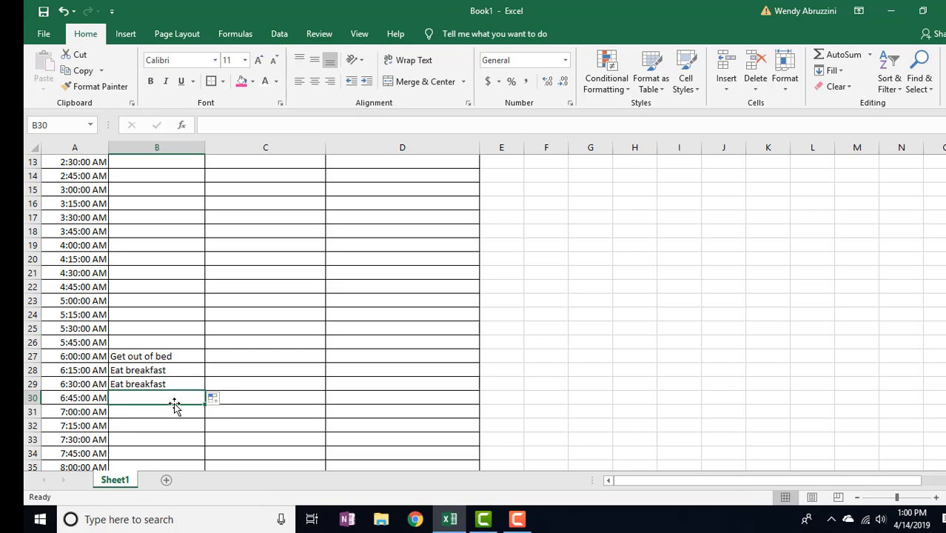
{"action": "type", "text": "G"}
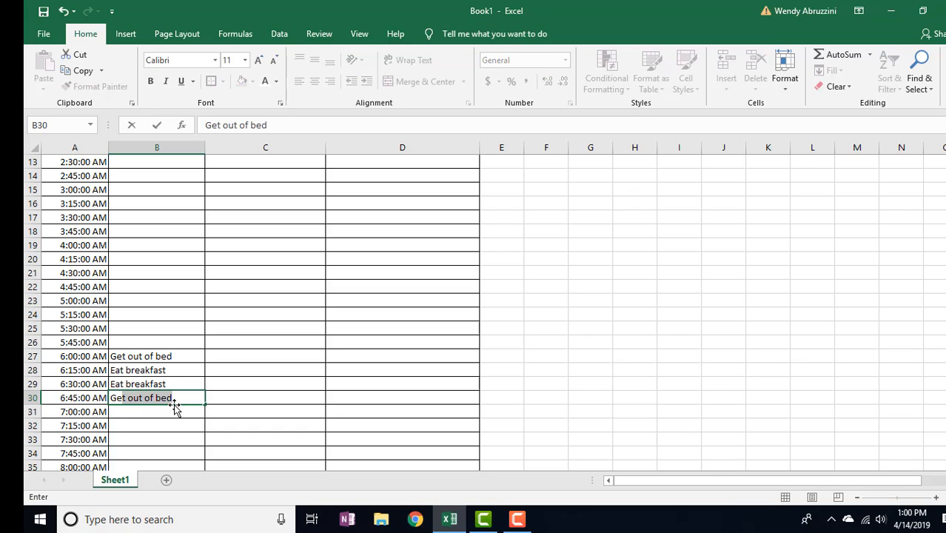
{"action": "type", "text": "et ready"}
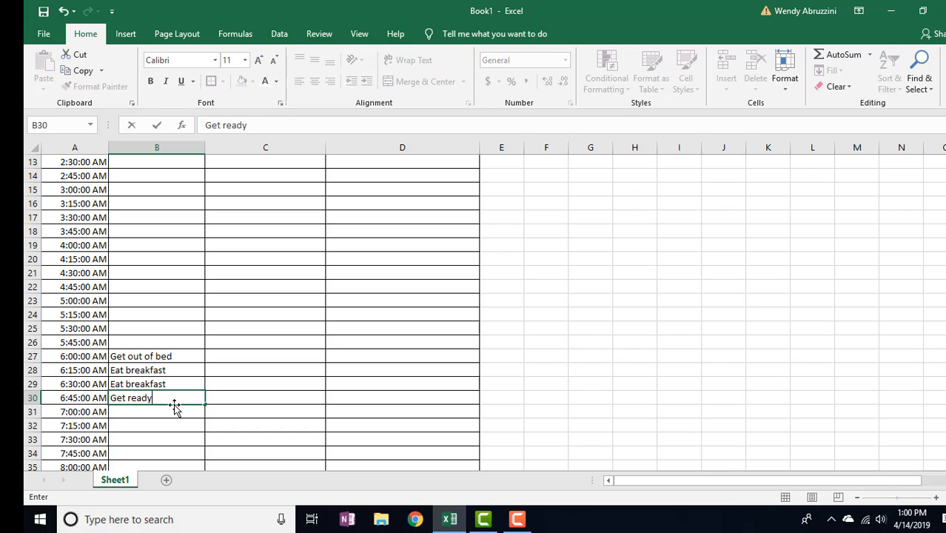
{"action": "key", "text": "Return"}
{"action": "left_click", "coordinate": [182, 400]}
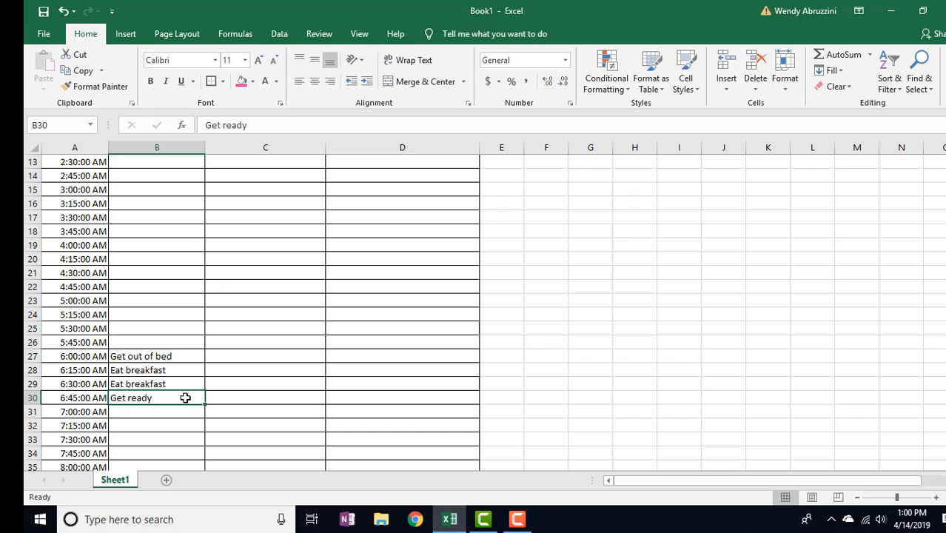
{"action": "left_click_drag", "start_coordinate": [208, 405], "coordinate": [198, 441]}
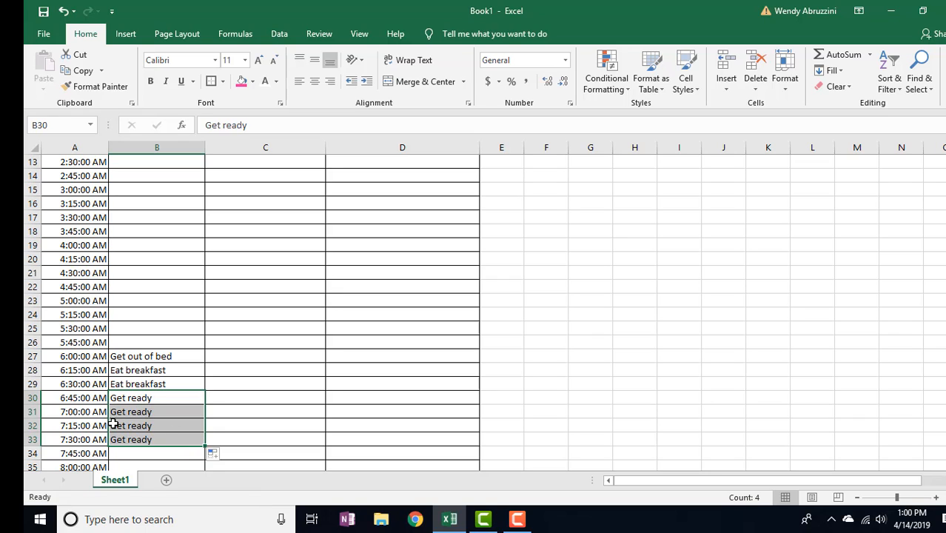
{"action": "left_click", "coordinate": [508, 444]}
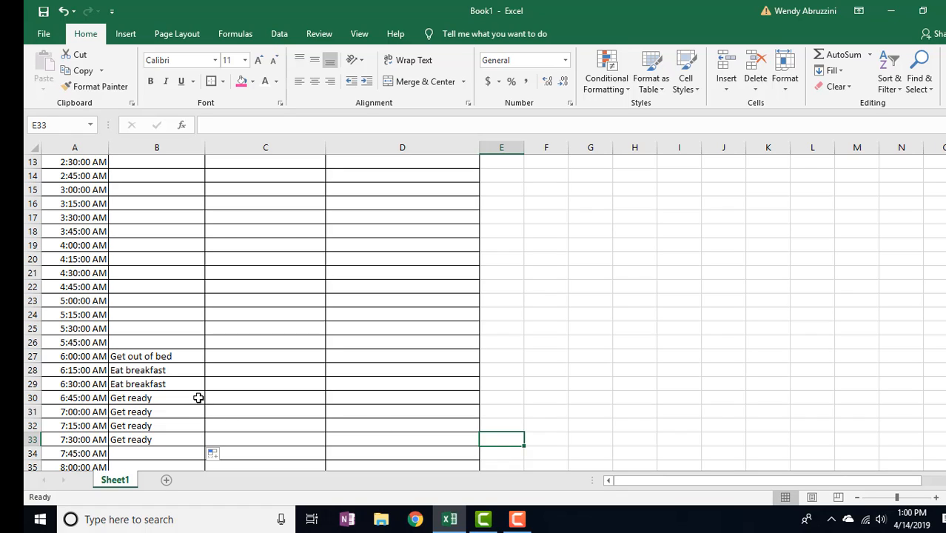
- Rename the Sheet1 worksheet as Sunday
{"action": "scroll", "coordinate": [198, 397], "scroll_direction": "up", "scroll_amount": 4}
{"action": "right_click", "coordinate": [111, 479]}
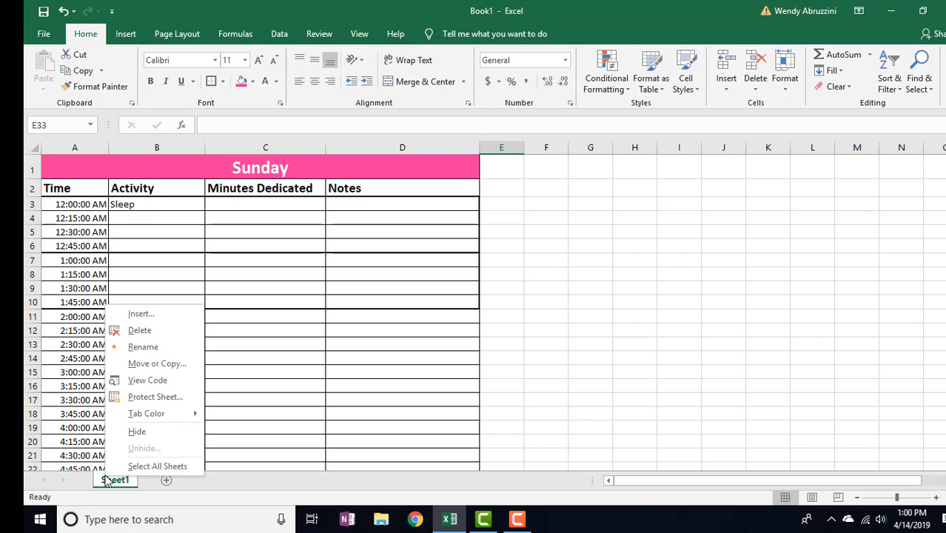
{"action": "left_click", "coordinate": [174, 347]}
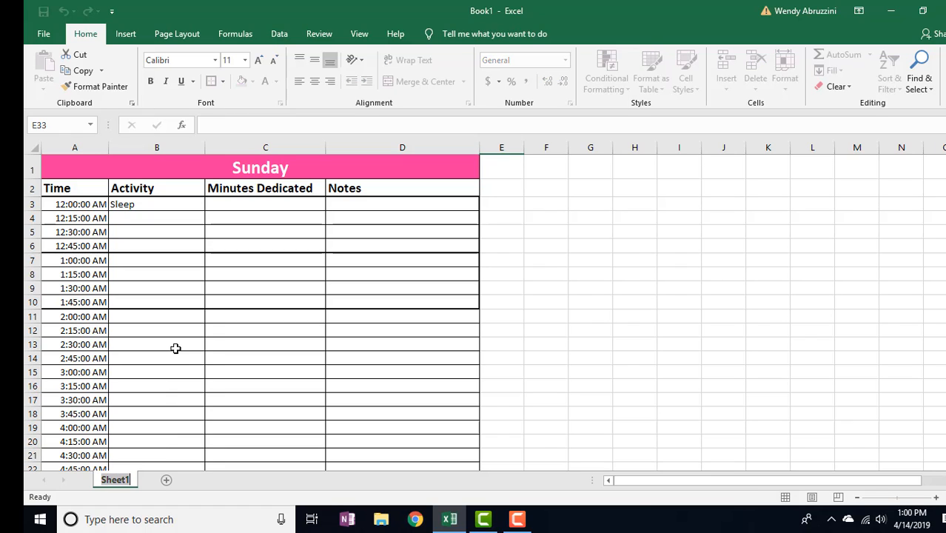
{"action": "type", "text": "Sunday"}
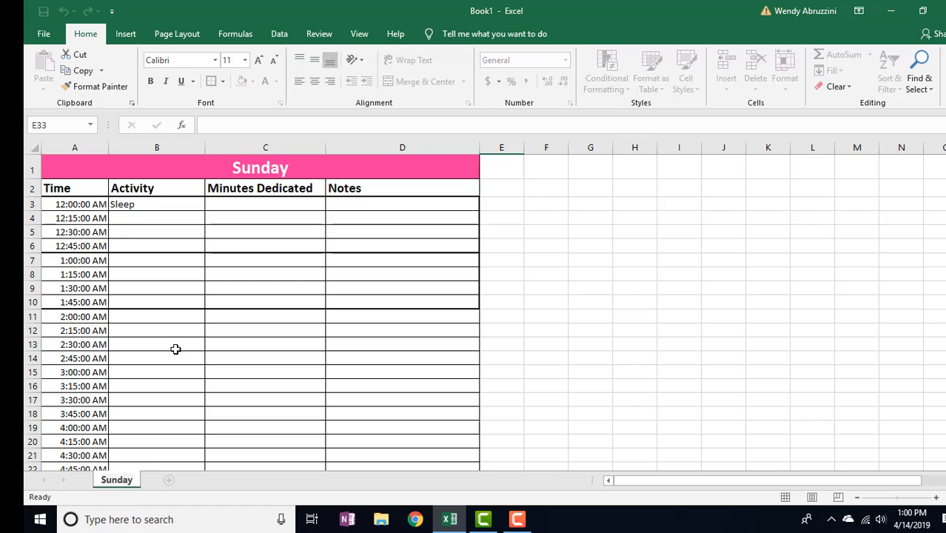
- Add a new worksheet after Sunday and name it Monday
{"action": "left_click", "coordinate": [171, 486]}
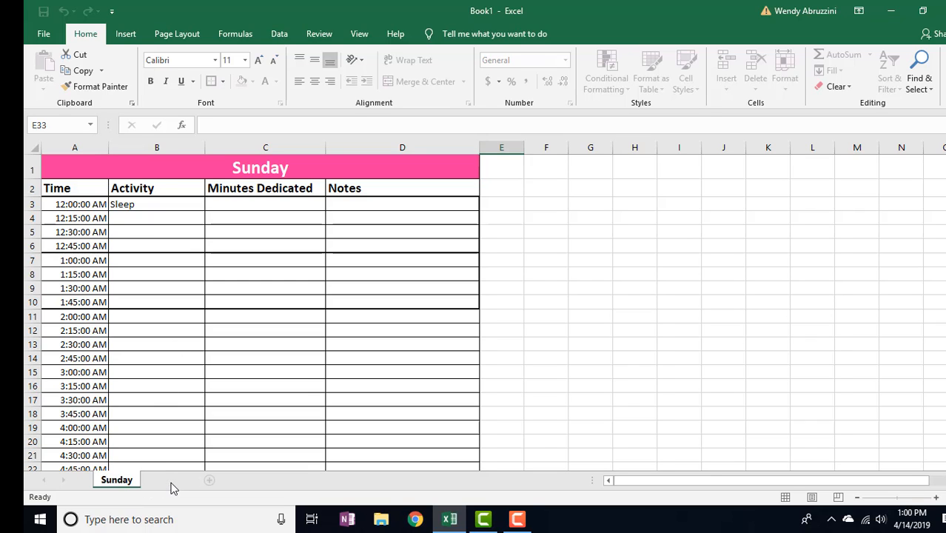
{"action": "right_click", "coordinate": [174, 485]}
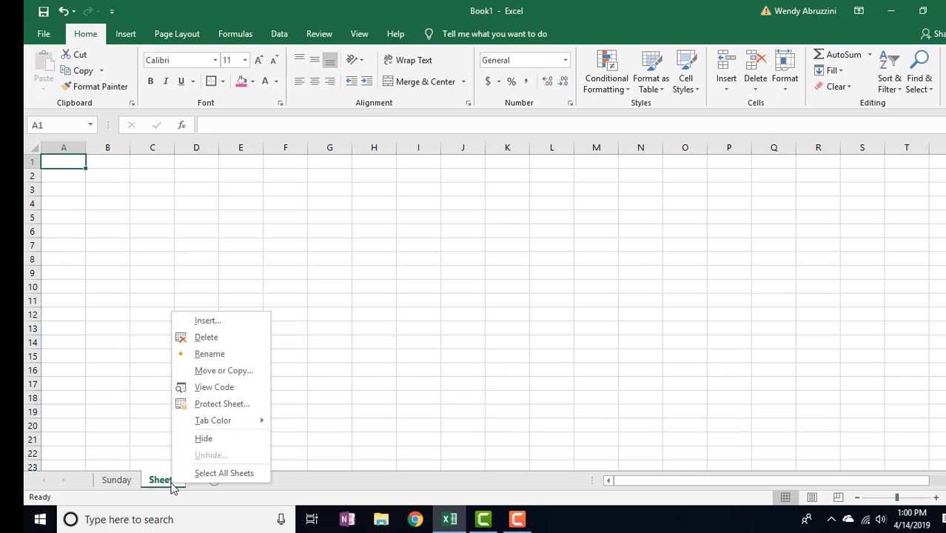
{"action": "left_click", "coordinate": [250, 359]}
{"action": "type", "text": "Monday"}
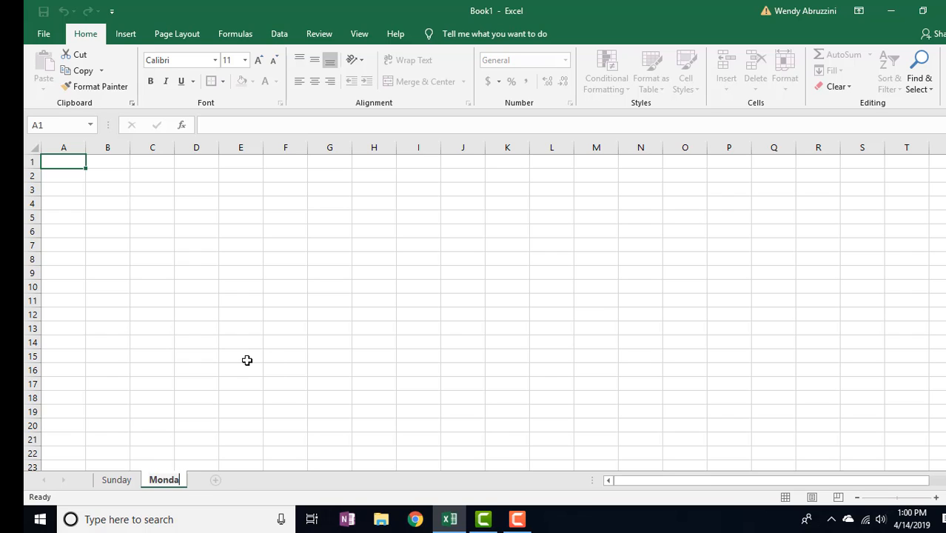
{"action": "key", "text": "Return"}
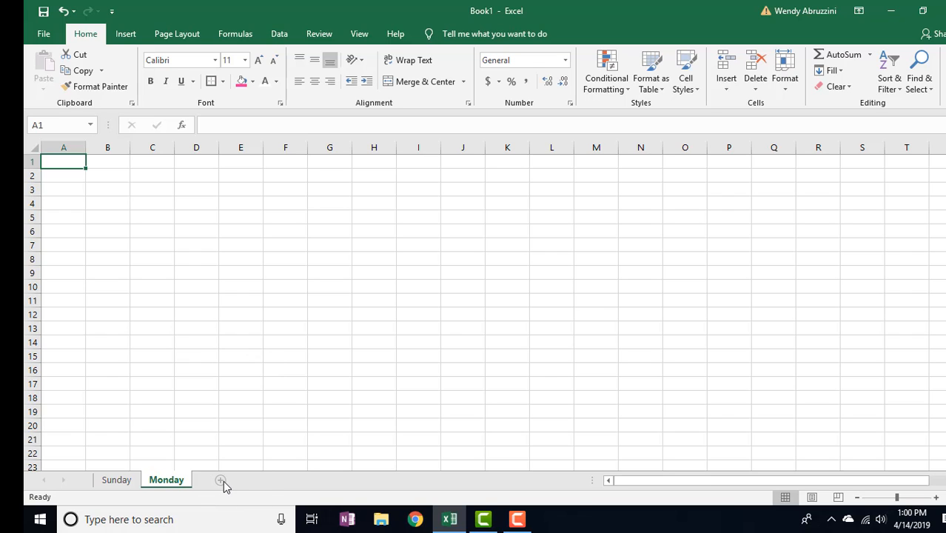
- Add a new worksheet after Monday and name it Tuesday
{"action": "left_click", "coordinate": [223, 480]}
{"action": "right_click", "coordinate": [224, 482]}
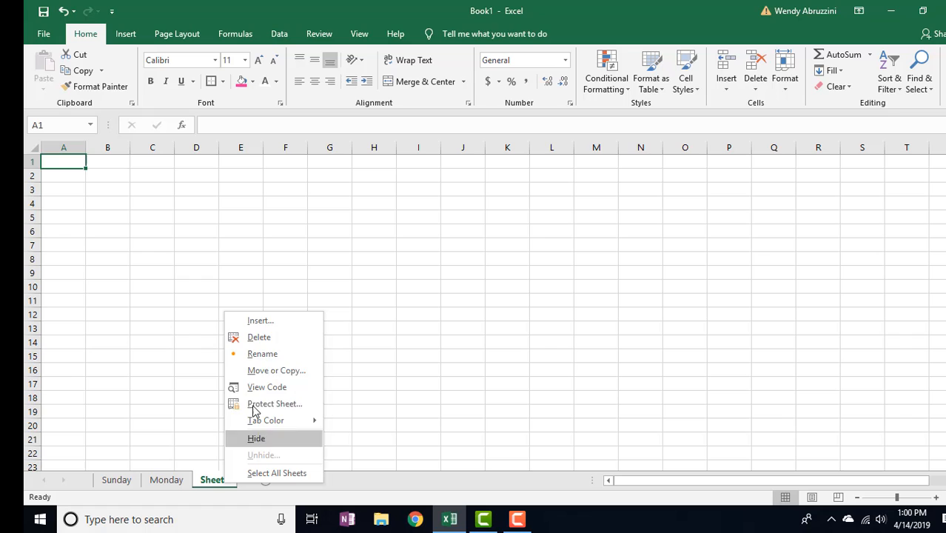
{"action": "left_click", "coordinate": [275, 355]}
{"action": "type", "text": "Tuesday"}
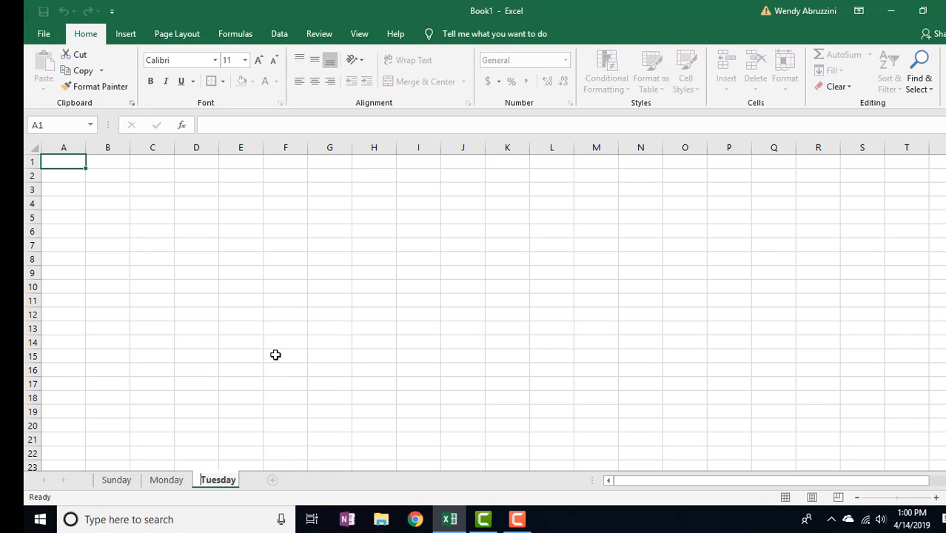
{"action": "key", "text": "Return"}
- Add a new worksheet after Tuesday and name it Wednesday
{"action": "left_click", "coordinate": [273, 481]}
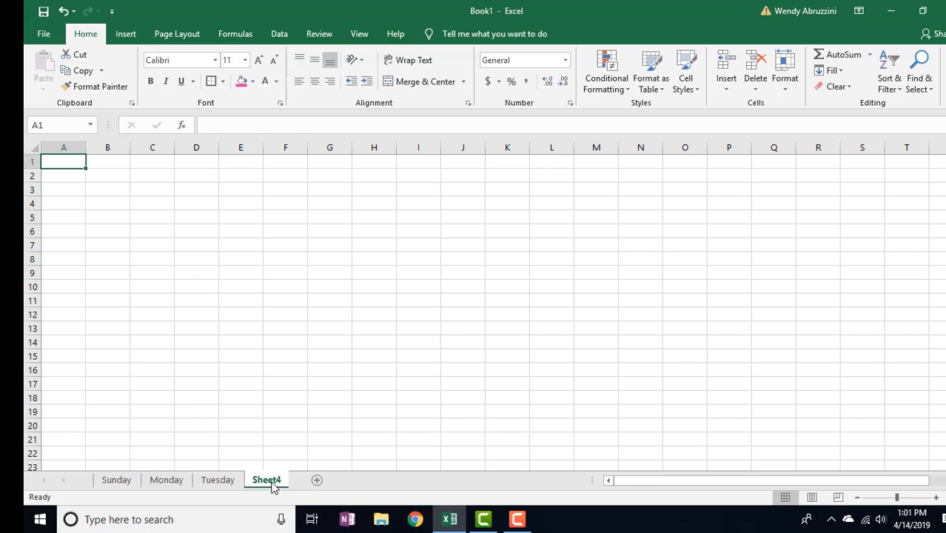
{"action": "right_click", "coordinate": [273, 485]}
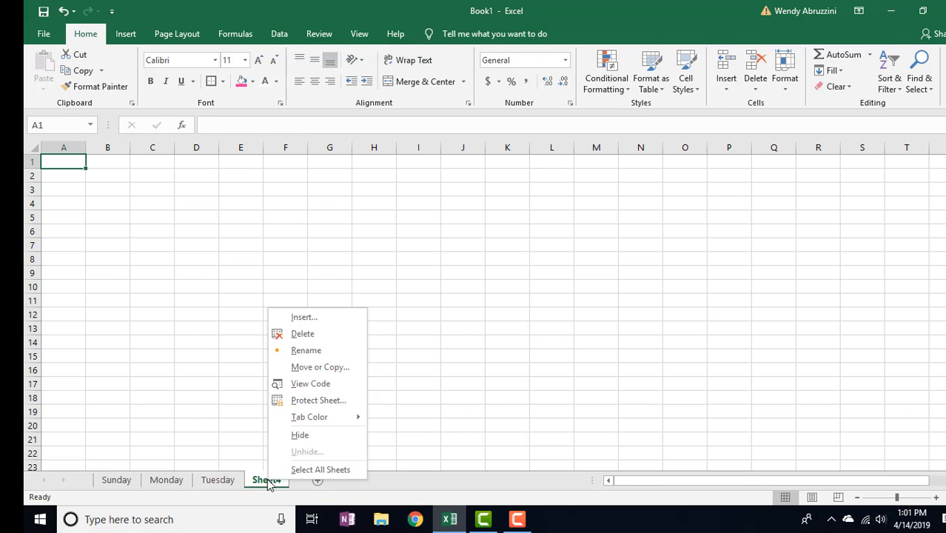
{"action": "left_click", "coordinate": [305, 350]}
{"action": "type", "text": "Wed"}
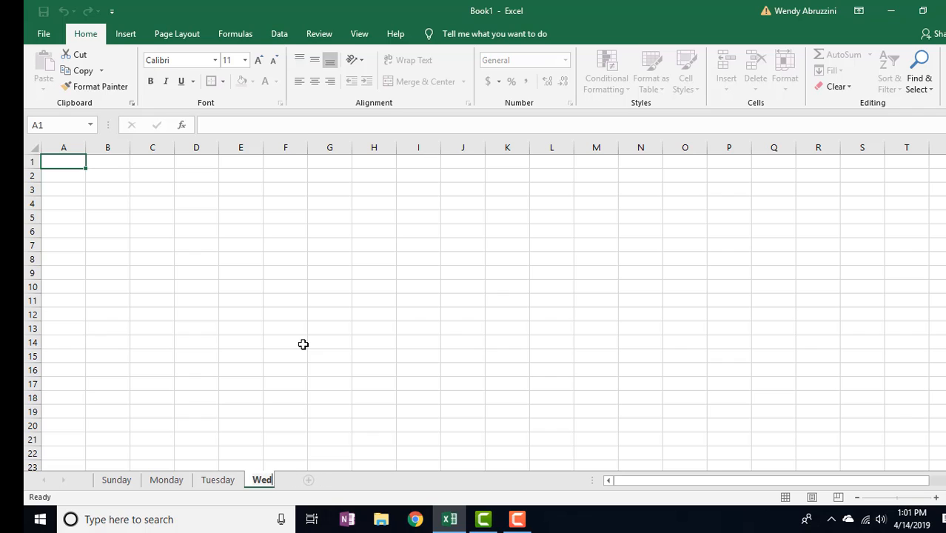
{"action": "type", "text": "nesdyy"}
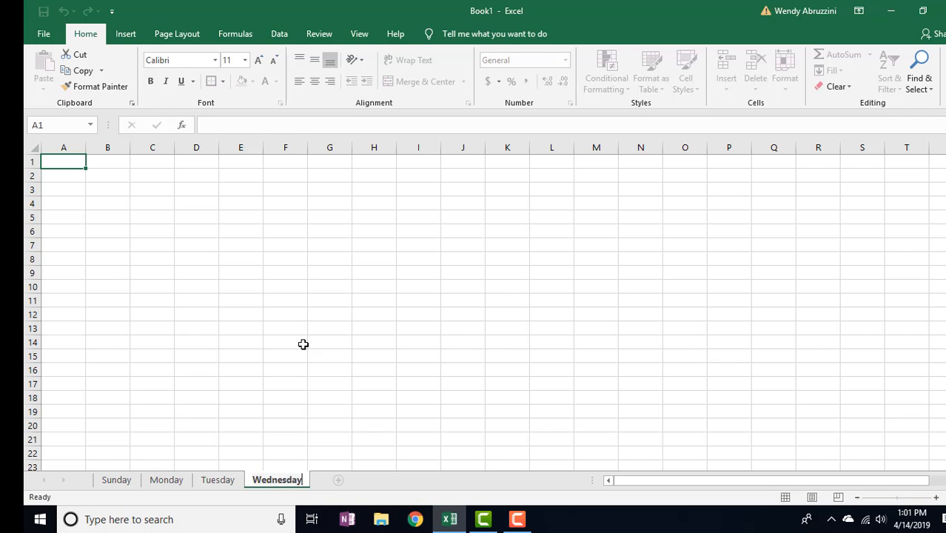
- Color the Sunday worksheet's tab with the recently used pink that matches its title row
{"action": "left_click", "coordinate": [135, 481]}
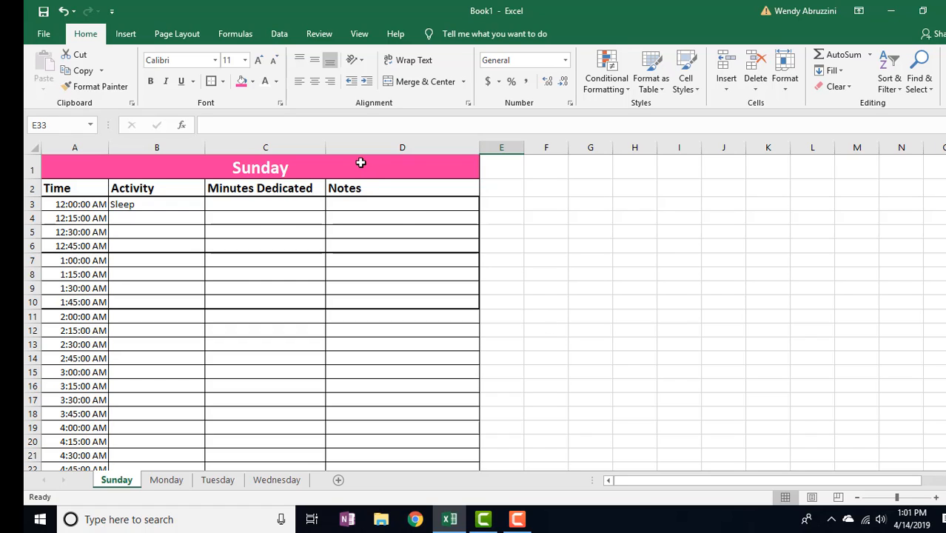
{"action": "right_click", "coordinate": [116, 480]}
{"action": "mouse_move", "coordinate": [185, 427]}
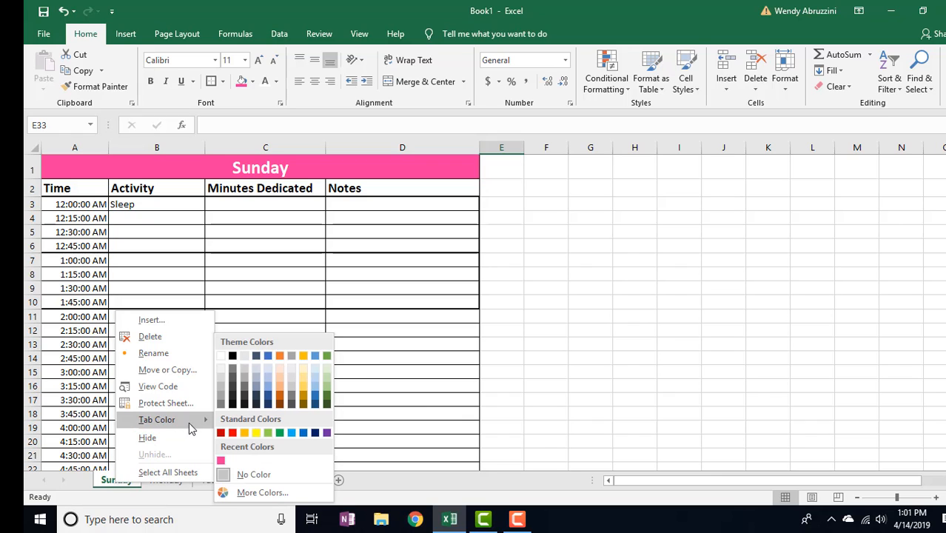
{"action": "left_click", "coordinate": [219, 457]}
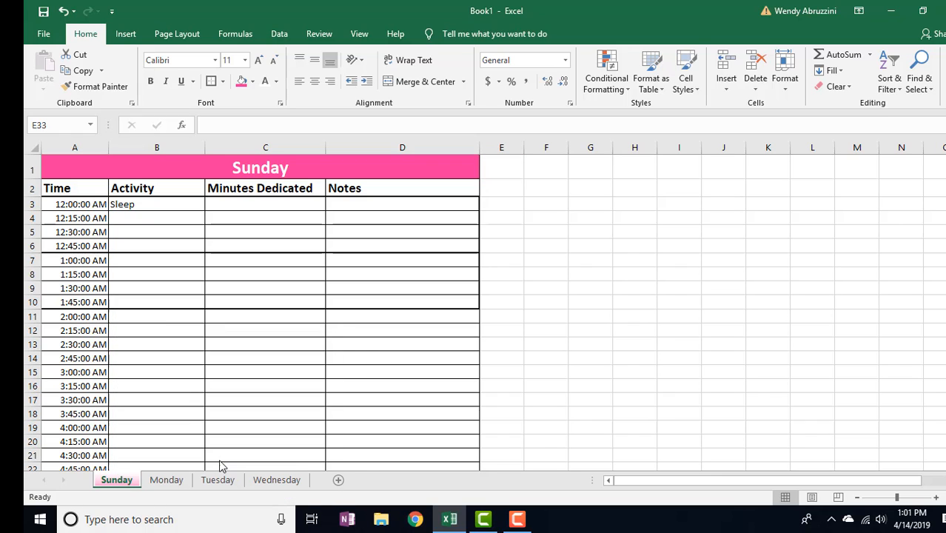
{"action": "left_click", "coordinate": [170, 482]}
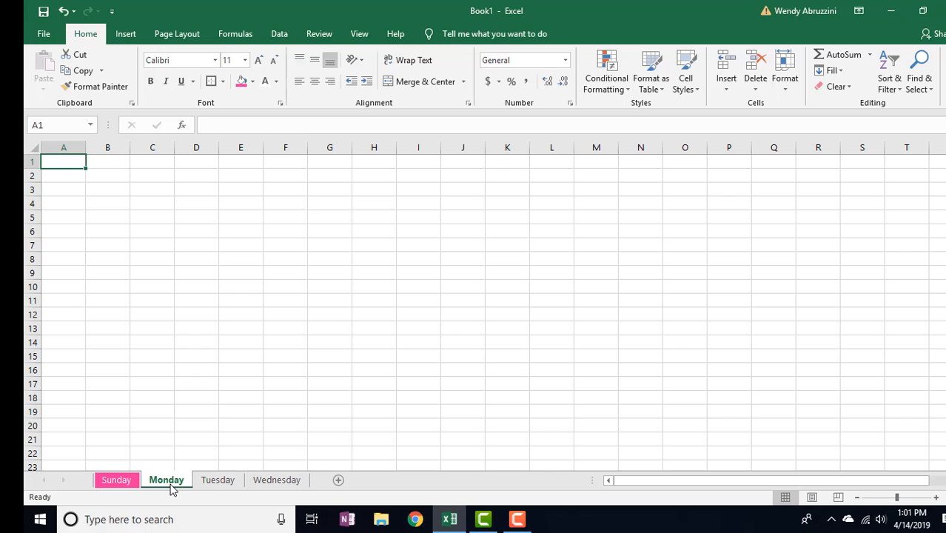
- Copy the entire contents of the Sunday worksheet and switch to the empty Monday worksheet
{"action": "left_click", "coordinate": [120, 482]}
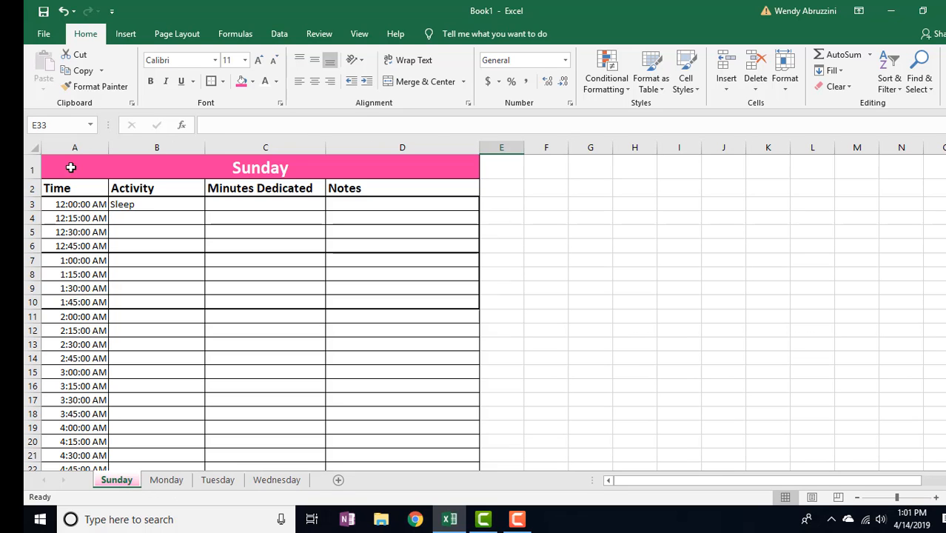
{"action": "left_click", "coordinate": [33, 147]}
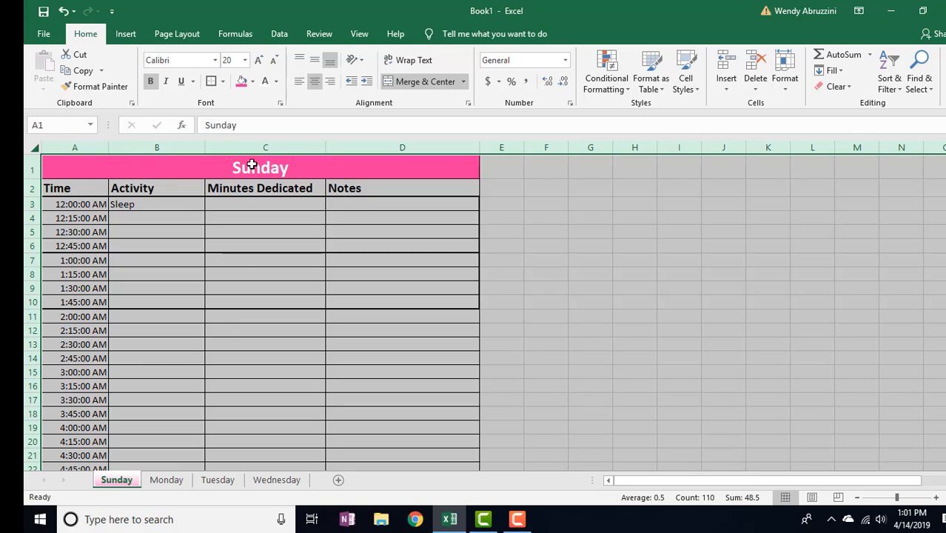
{"action": "key", "text": "ctrl+c"}
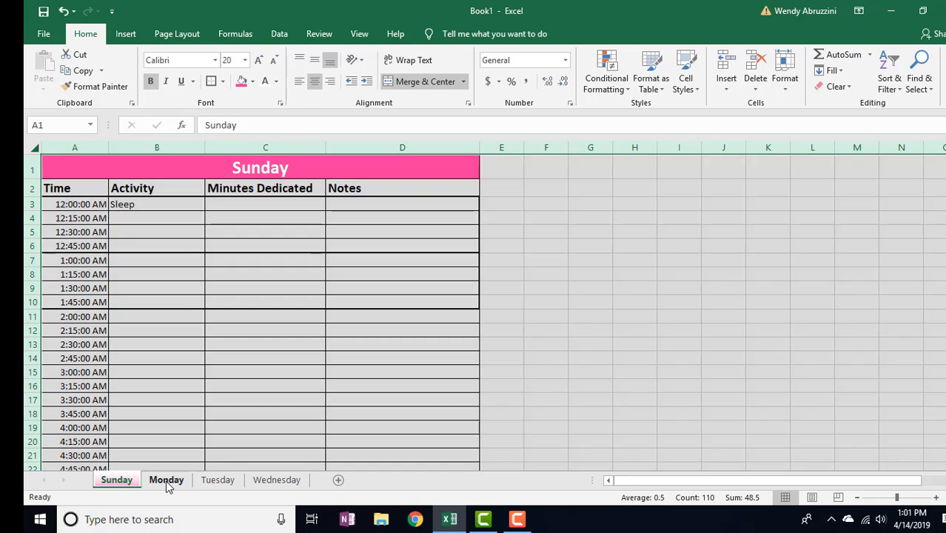
{"action": "left_click", "coordinate": [165, 481]}
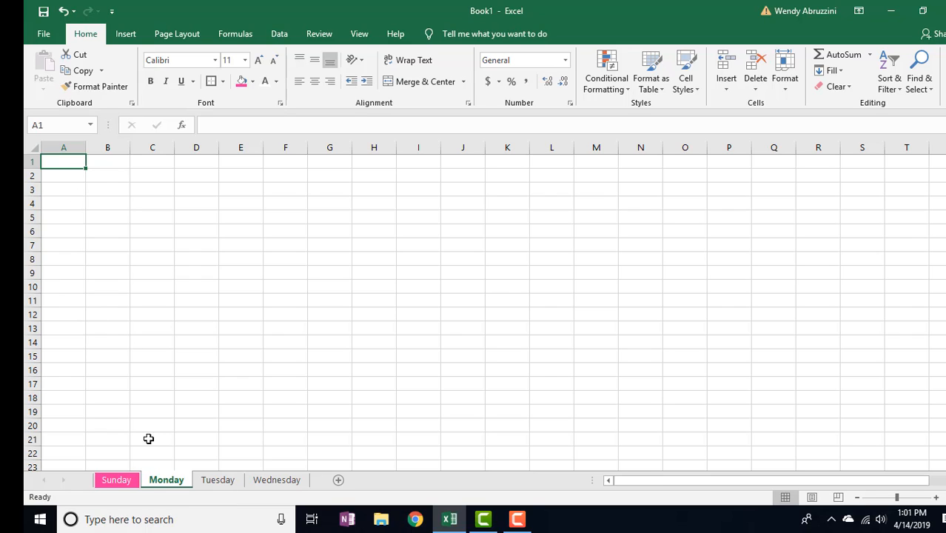
- Return to the Sunday worksheet and open the workbook's file information view
{"action": "left_click", "coordinate": [111, 480]}
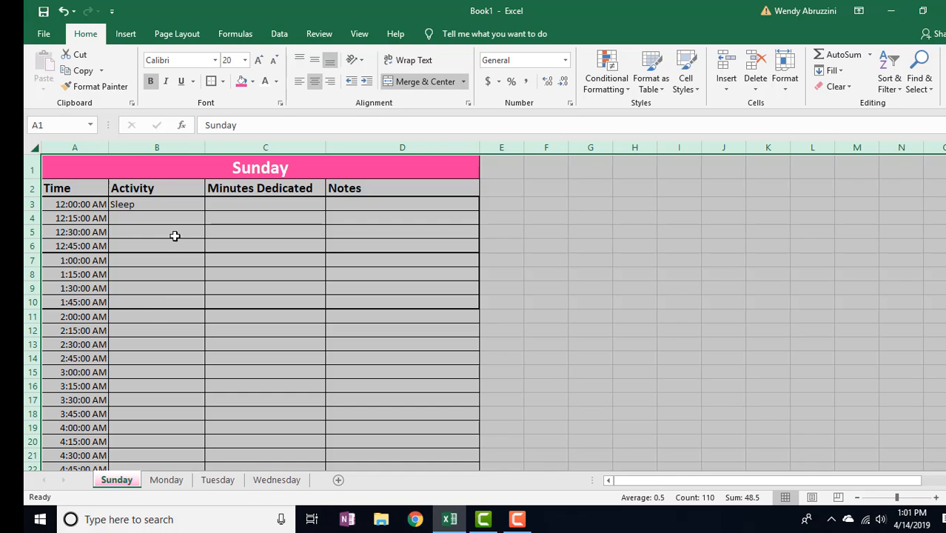
{"action": "left_click", "coordinate": [44, 31]}
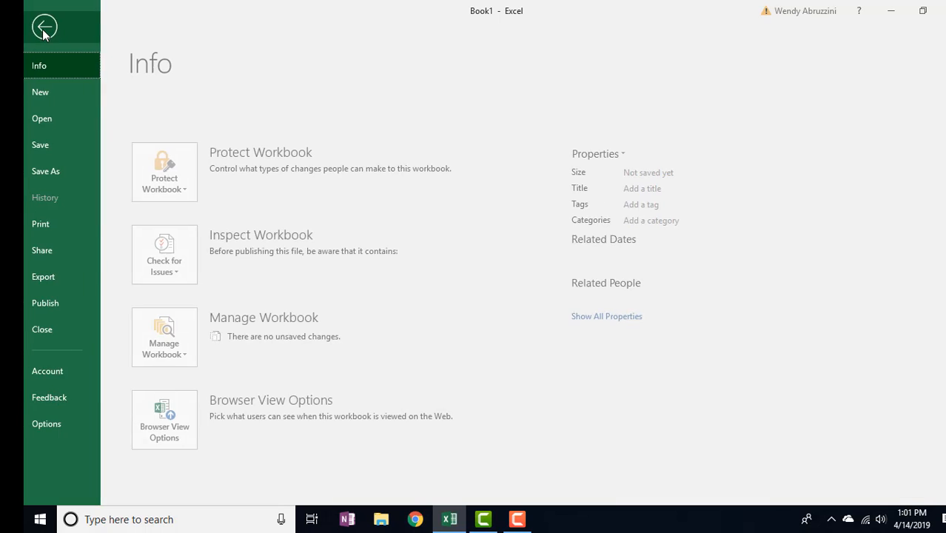